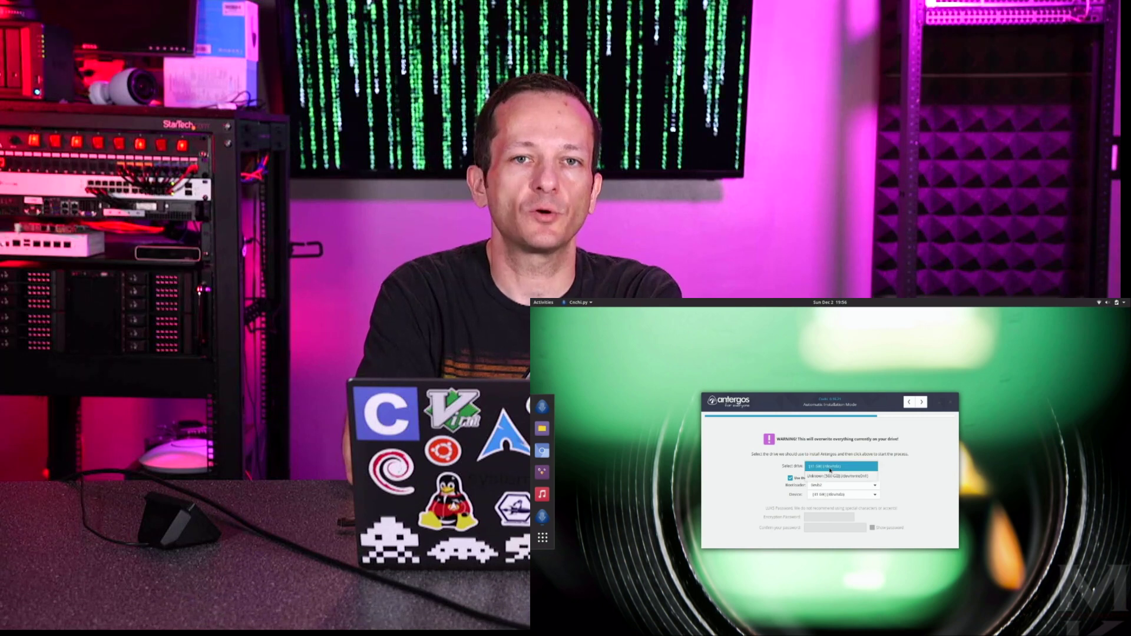
Pick the 500 GB drive, then launch Manjaro Architect in a maximized, larger-font Terminal.
{"action": "left_click", "coordinate": [831, 476]}
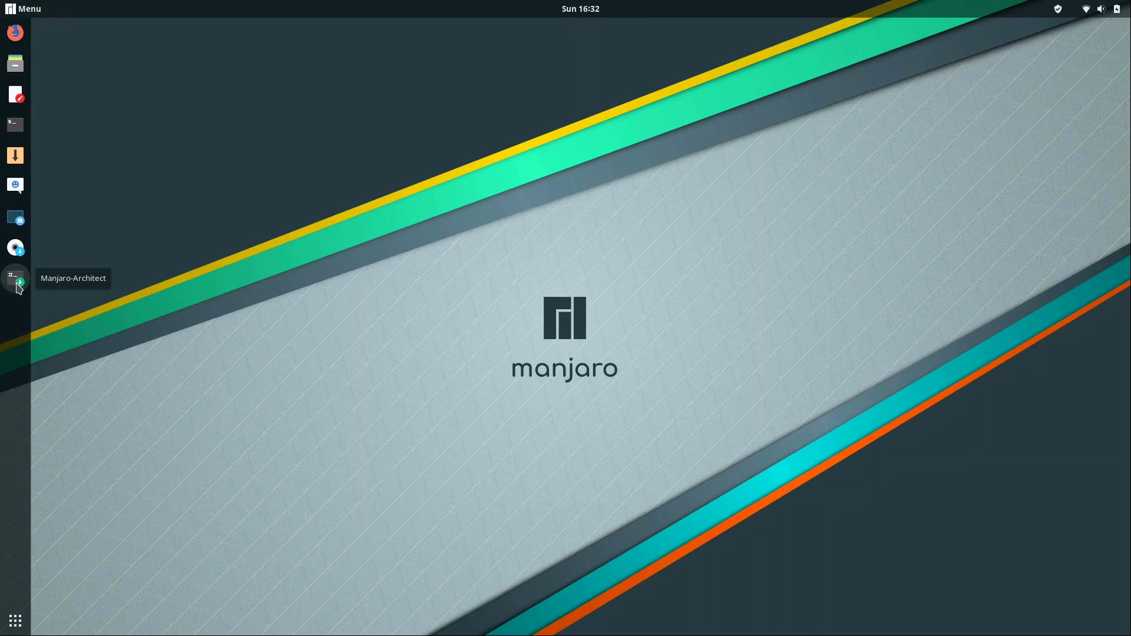
{"action": "left_click", "coordinate": [18, 287]}
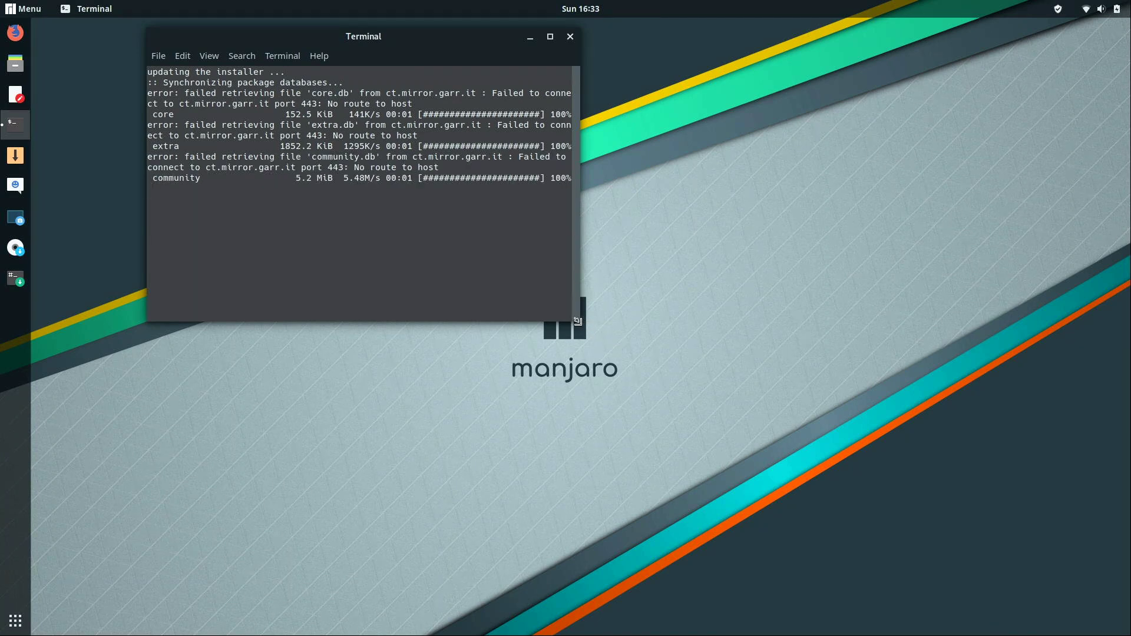
{"action": "left_click_drag", "start_coordinate": [613, 335], "coordinate": [990, 518]}
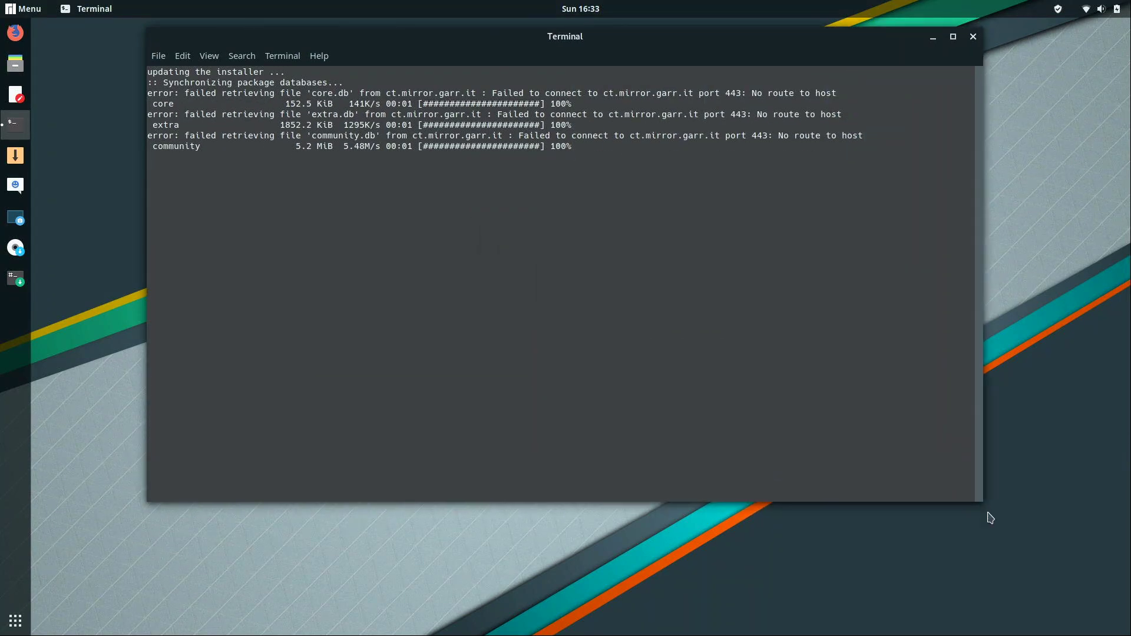
{"action": "double_click", "coordinate": [750, 34]}
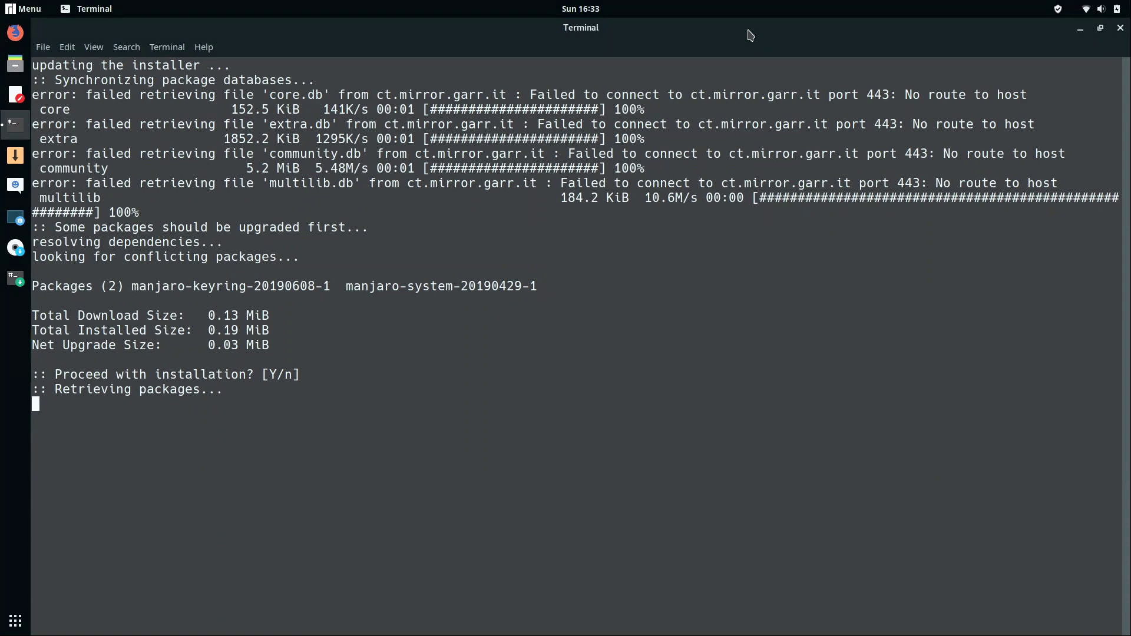
{"action": "key", "text": "ctrl+plus"}
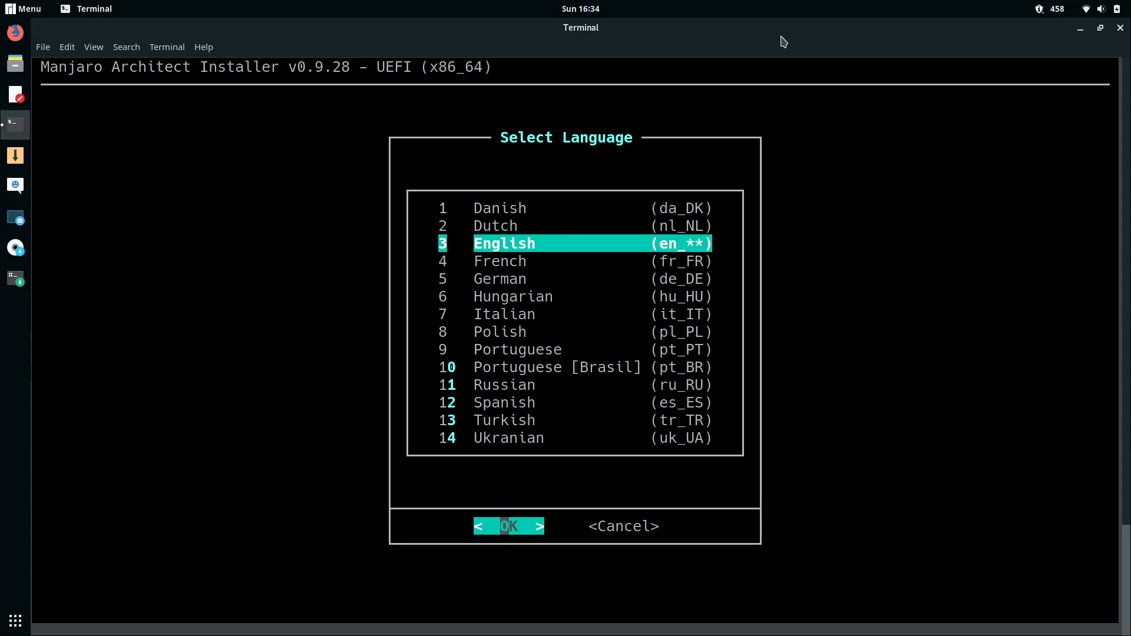
Choose English as the installer language and dismiss the welcome notes.
{"action": "key", "text": "Return"}
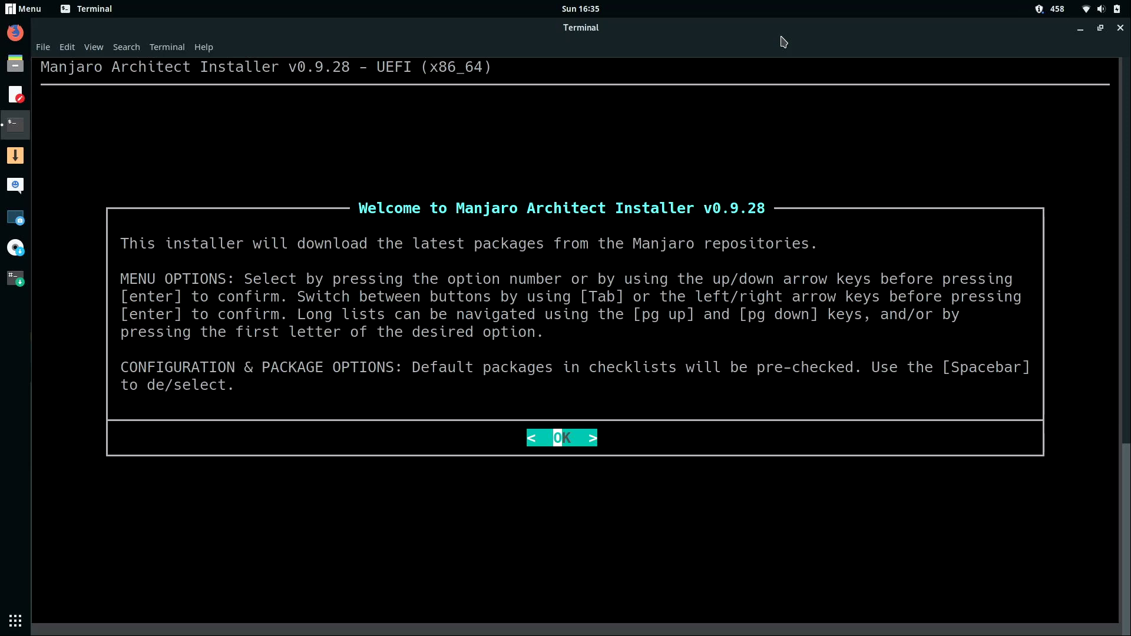
{"action": "key", "text": "Return"}
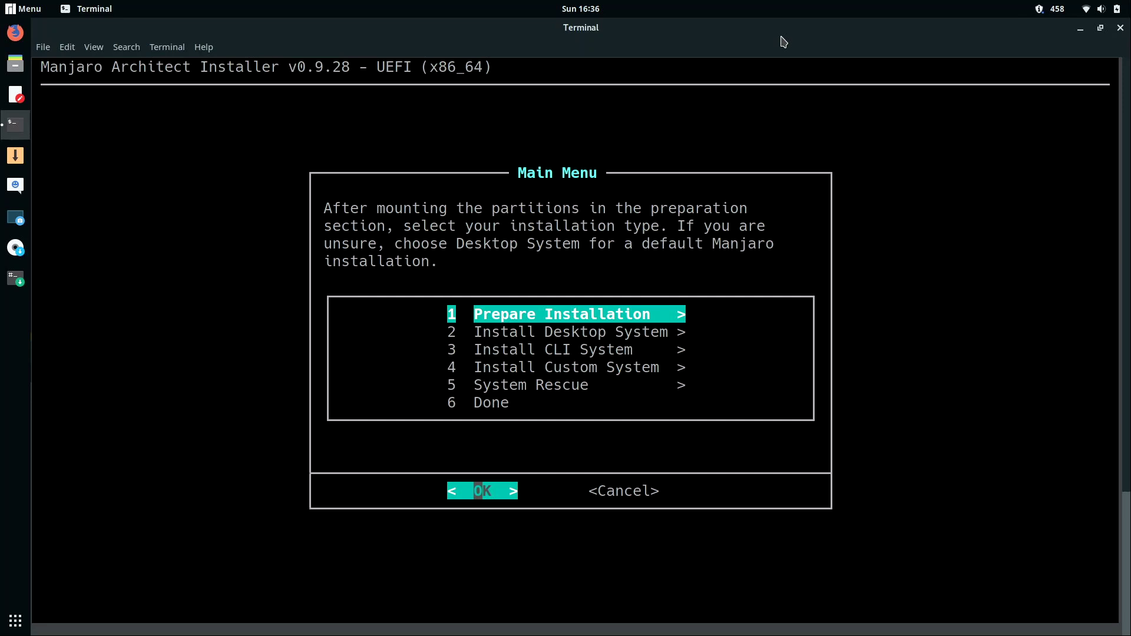
Keep the us console keymap and view the device list showing the 465.8G sda SSD.
{"action": "key", "text": "Return"}
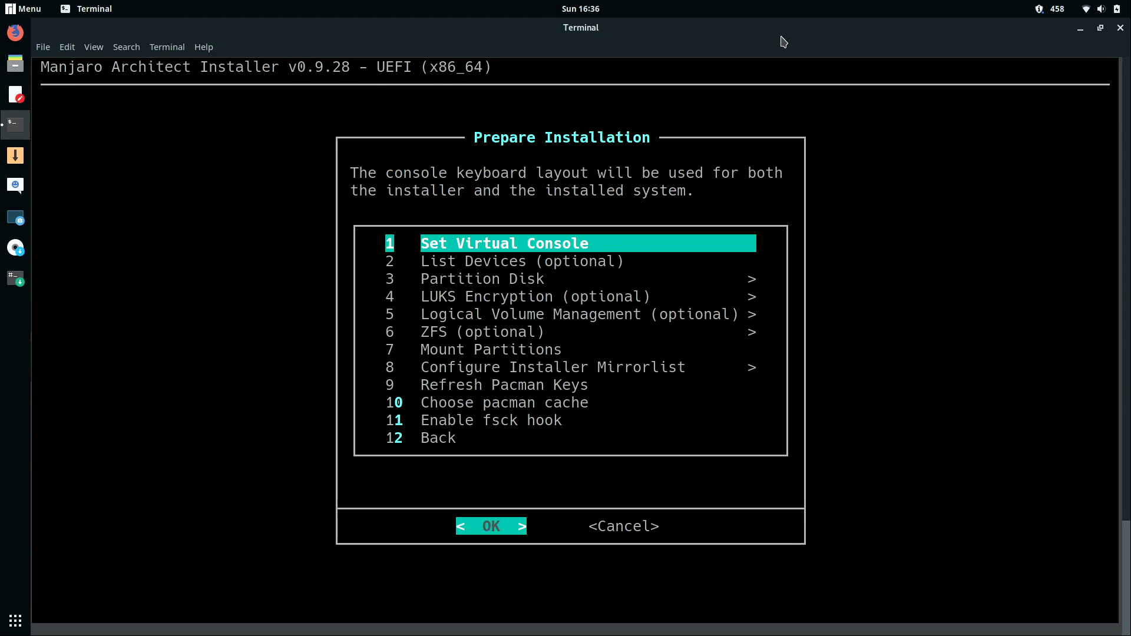
{"action": "key", "text": "Return"}
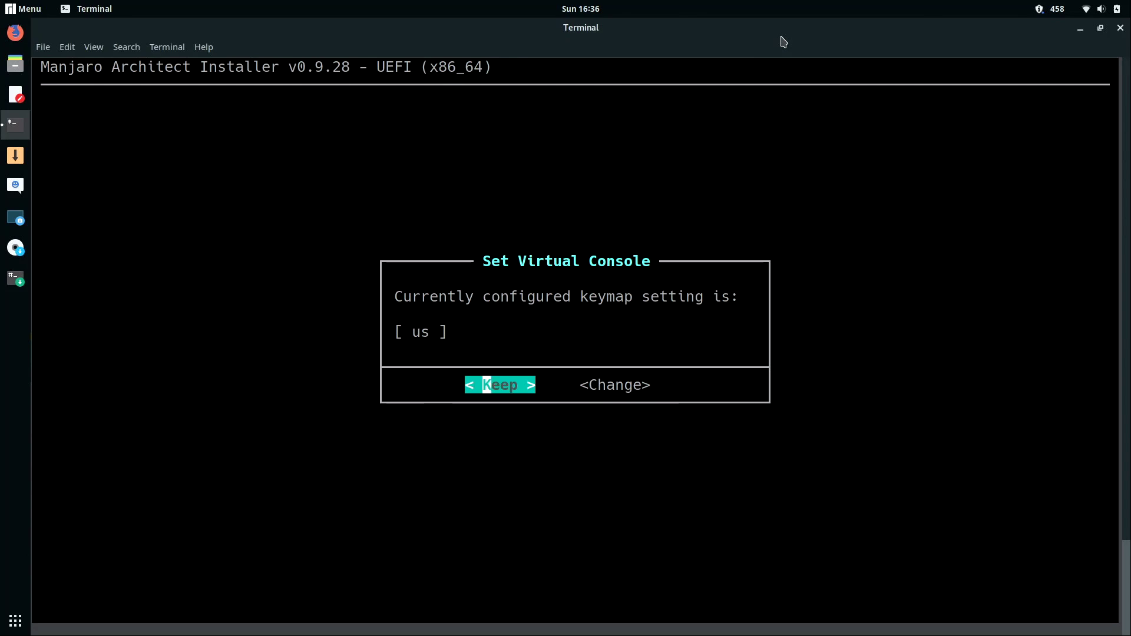
{"action": "key", "text": "Right"}
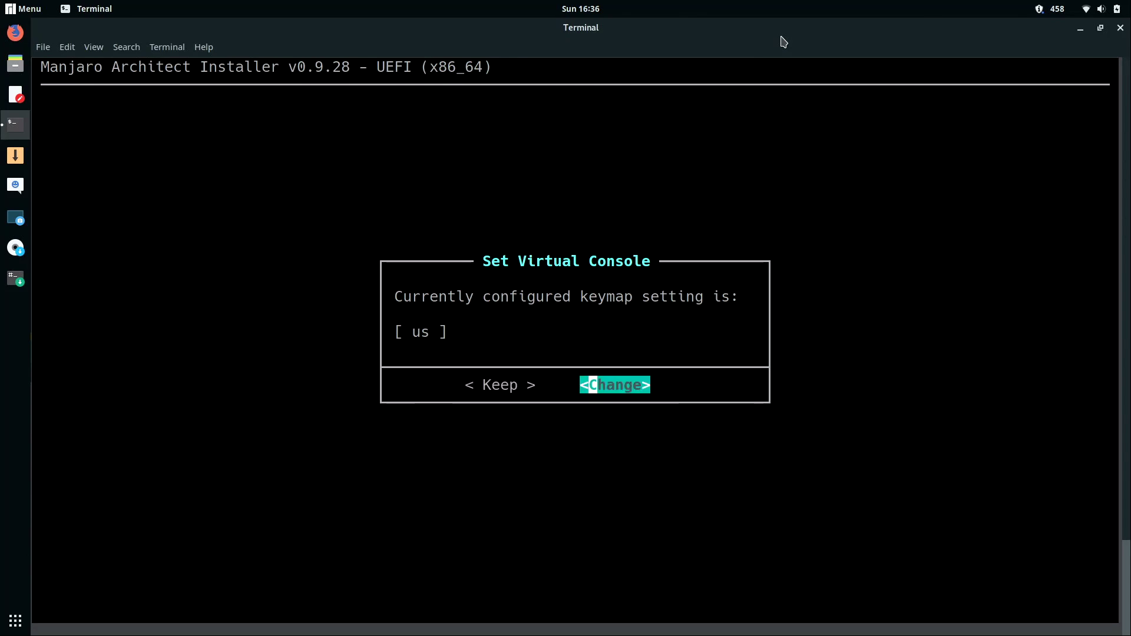
{"action": "key", "text": "Left"}
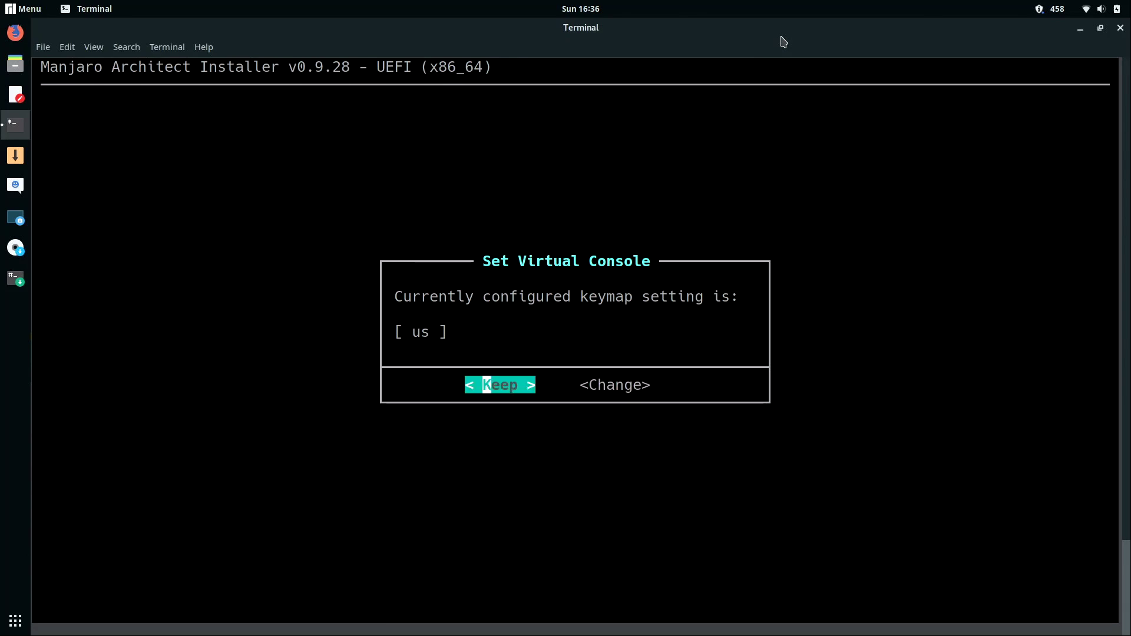
{"action": "key", "text": "Return"}
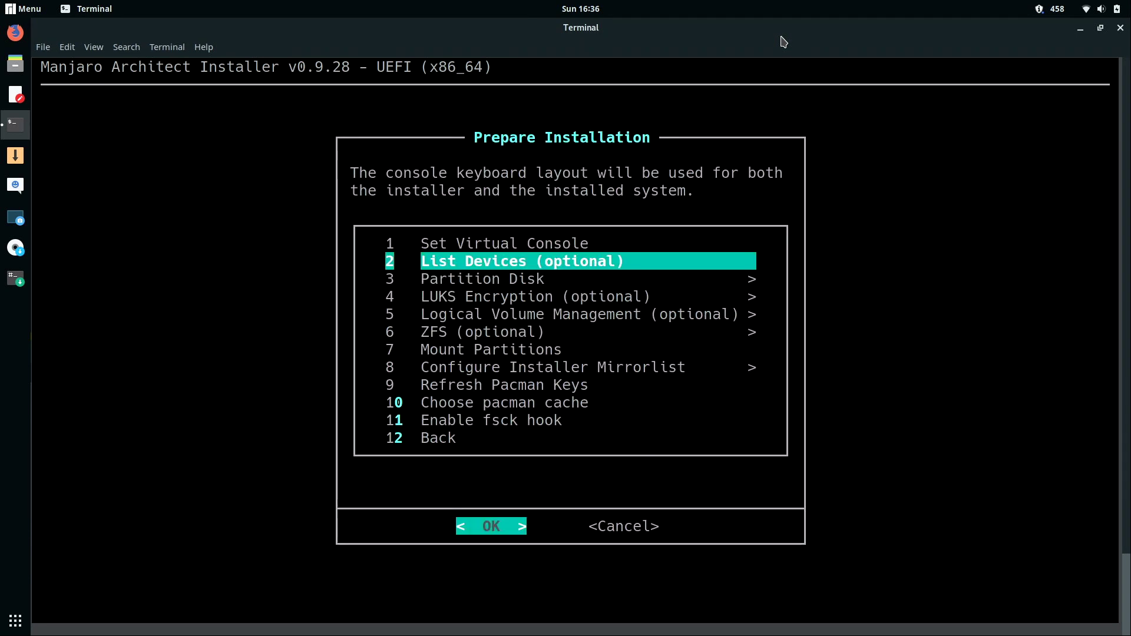
{"action": "key", "text": "Return"}
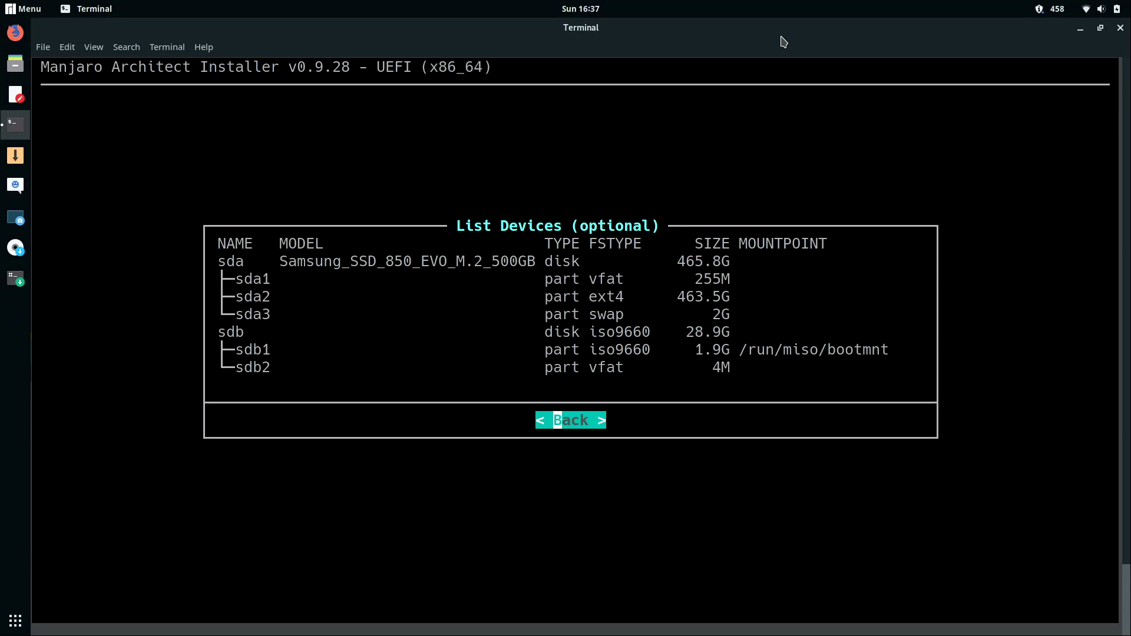
{"action": "key", "text": "Return"}
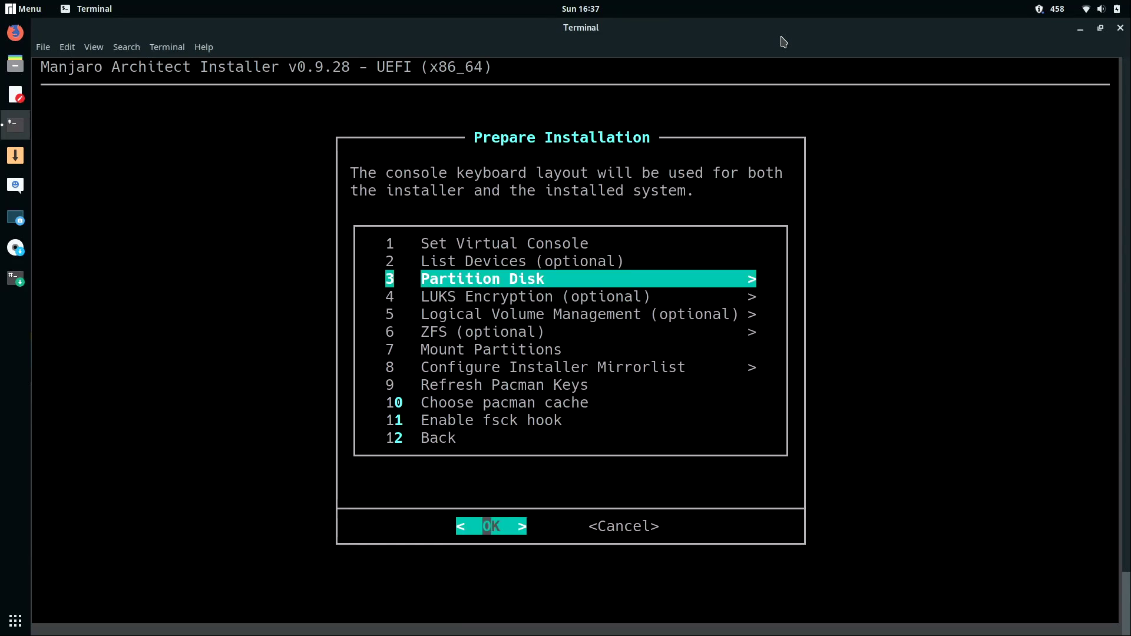
Wipe /dev/sda with Automatic Partitioning, creating 512M boot and 465.3G root partitions.
{"action": "key", "text": "Return"}
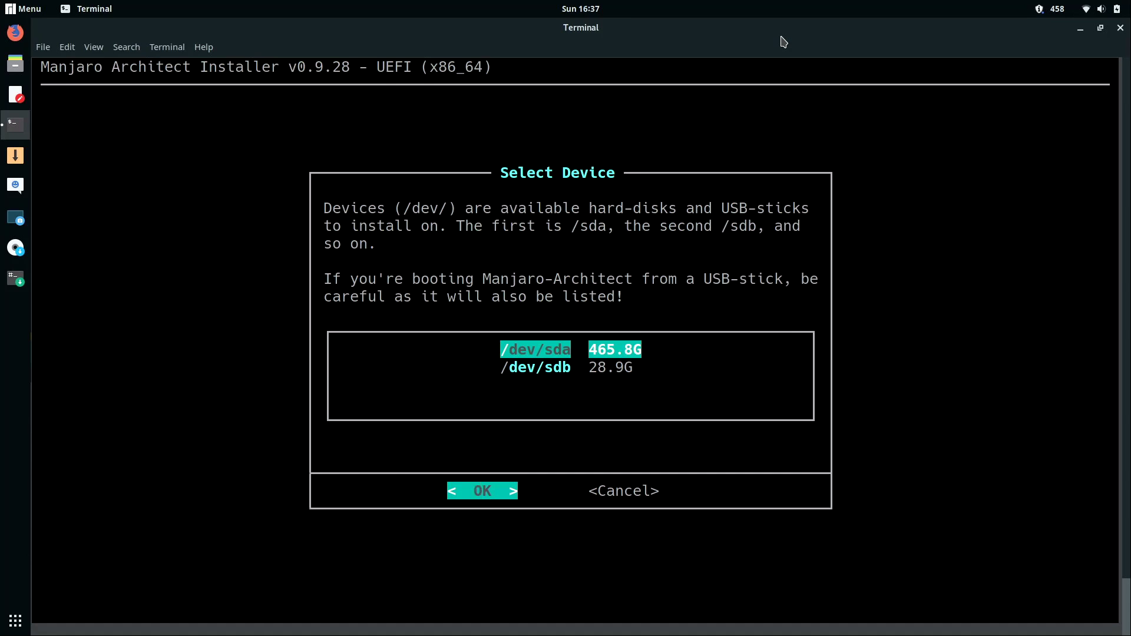
{"action": "key", "text": "Return"}
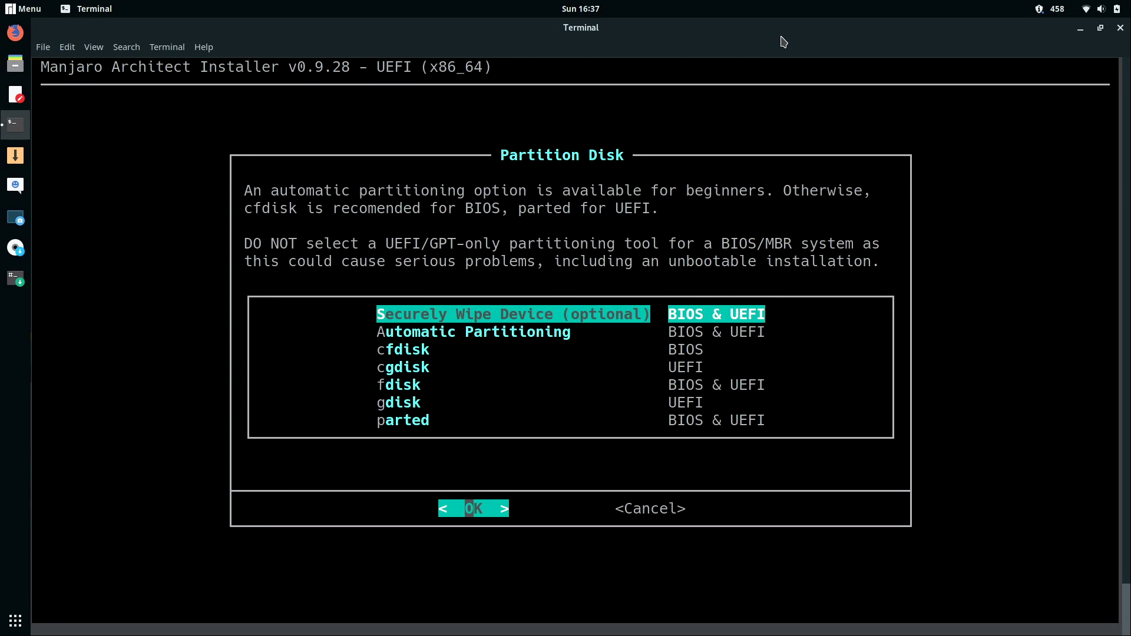
{"action": "key", "text": "Down"}
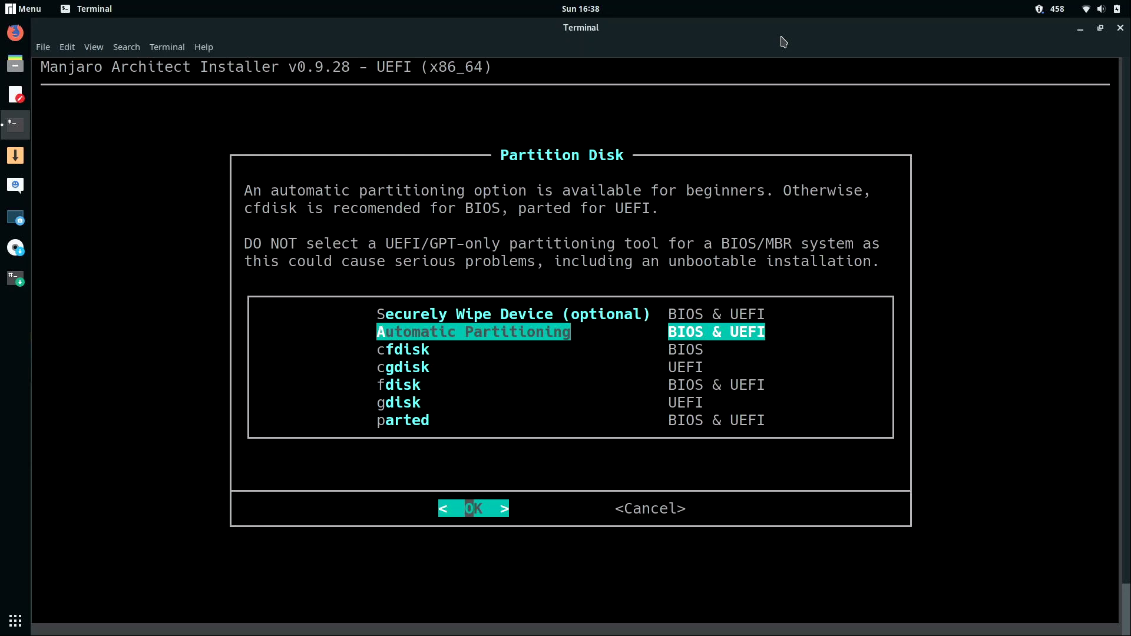
{"action": "key", "text": "Return"}
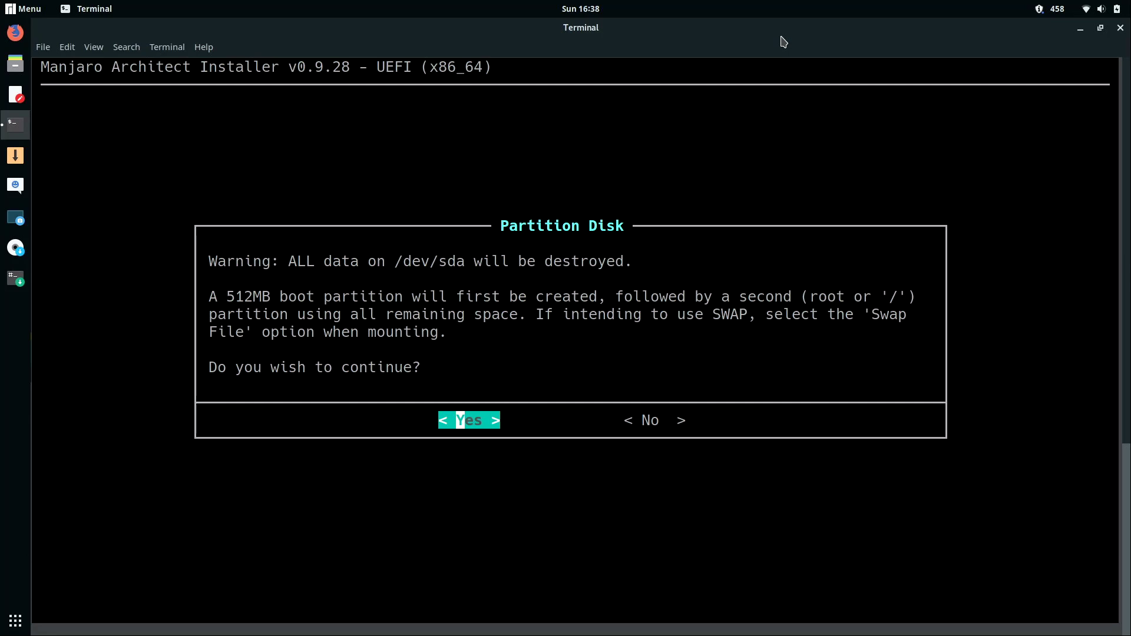
{"action": "key", "text": "Return"}
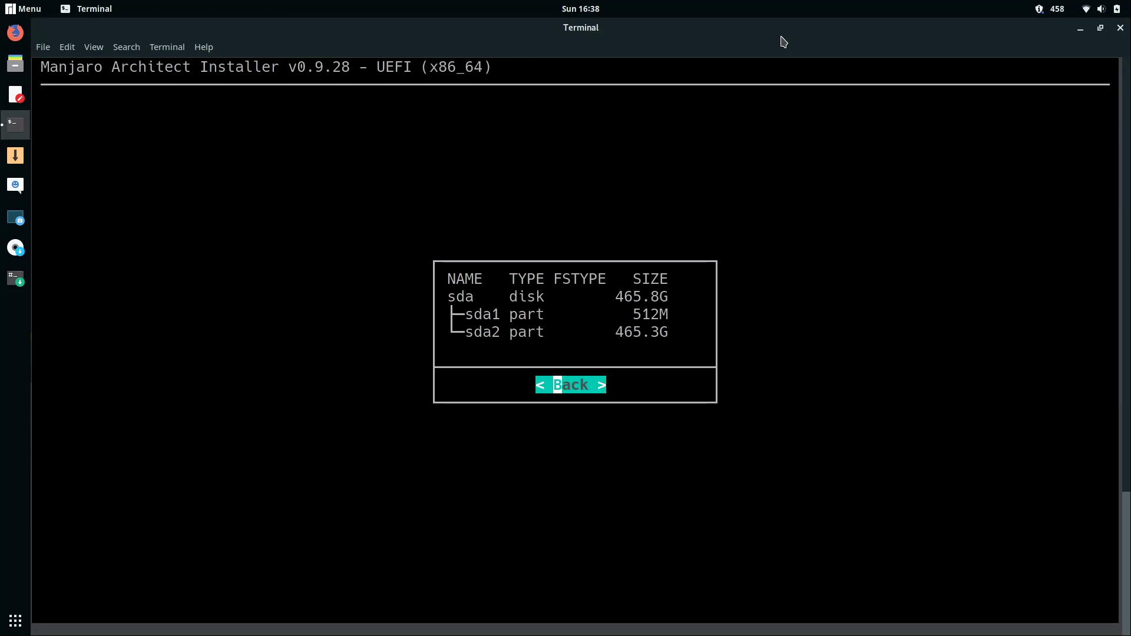
{"action": "key", "text": "Return"}
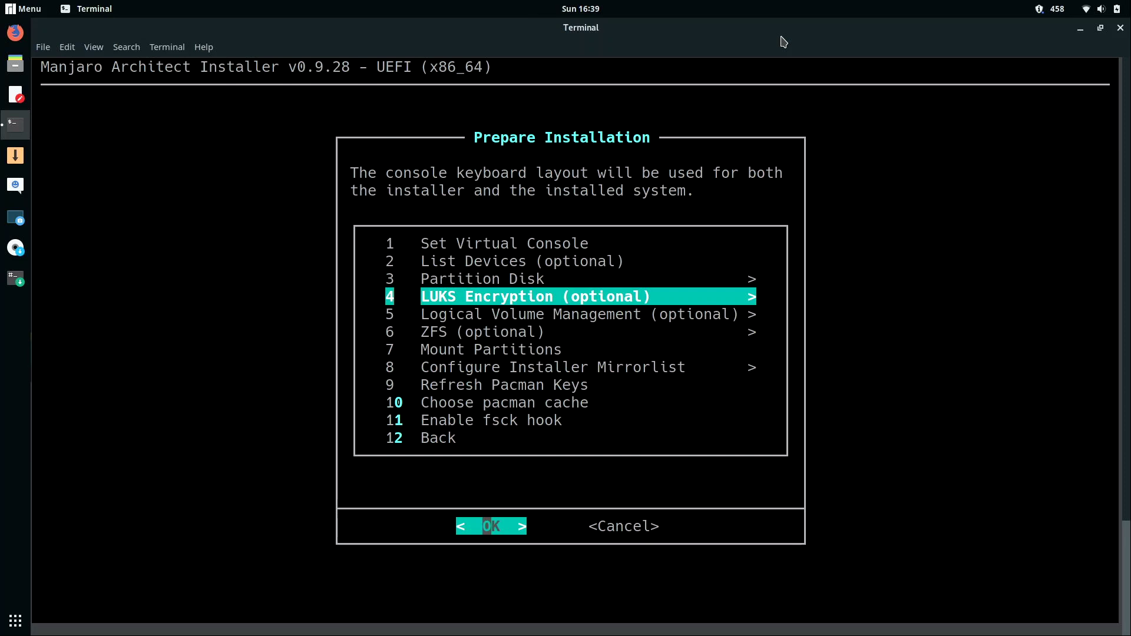
Skip the optional LUKS, LVM and ZFS steps to reach Mount Partitions.
{"action": "key", "text": "Down"}
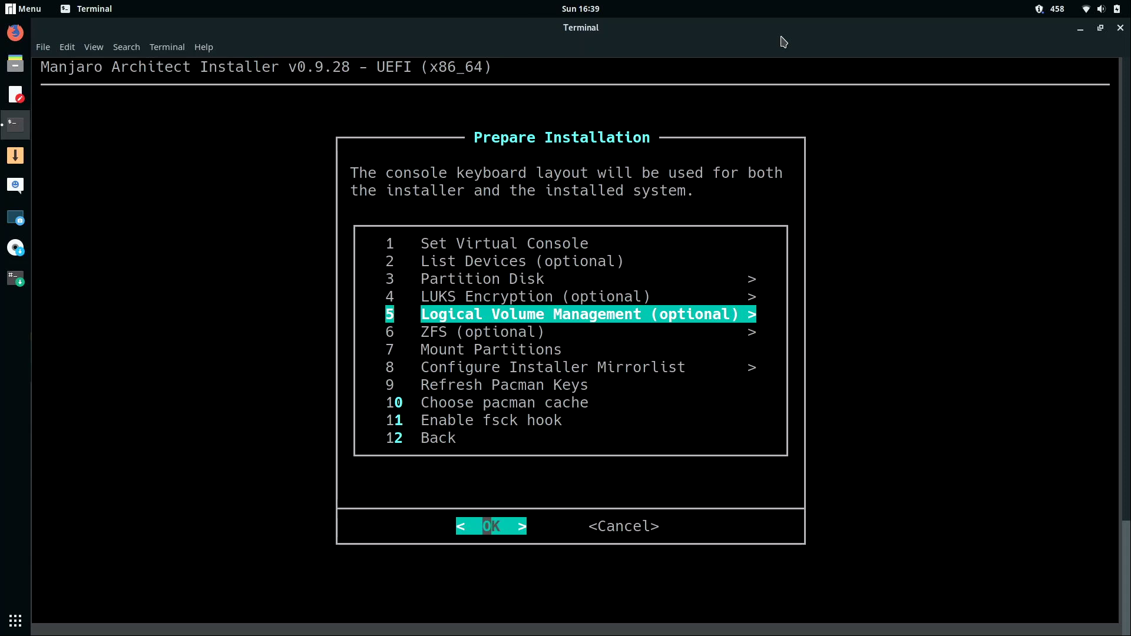
{"action": "key", "text": "Down"}
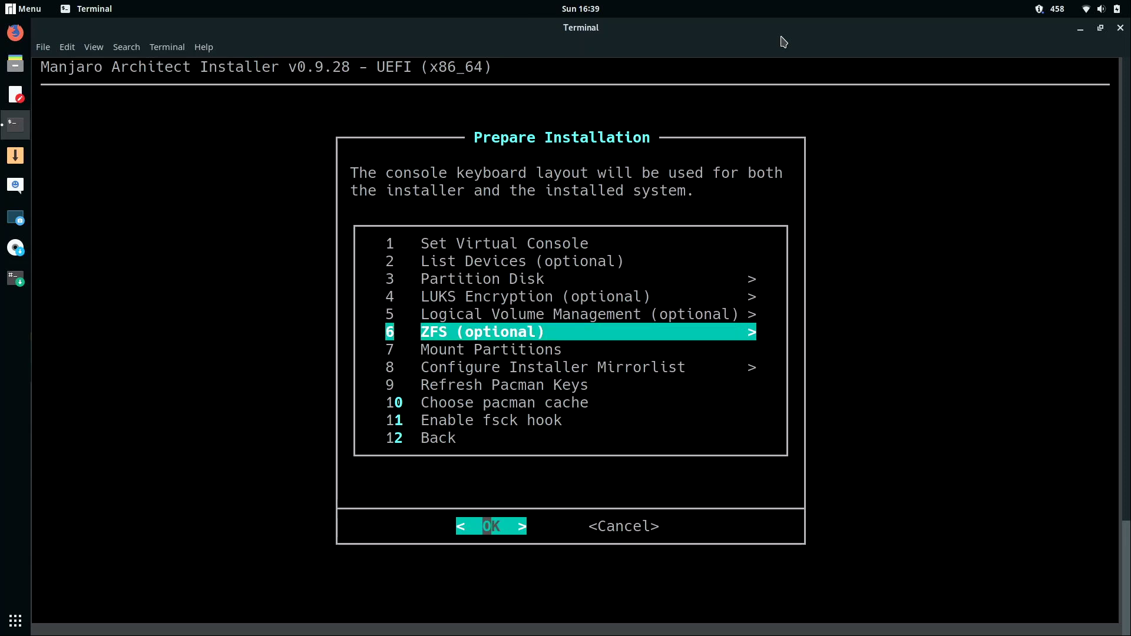
{"action": "key", "text": "Down"}
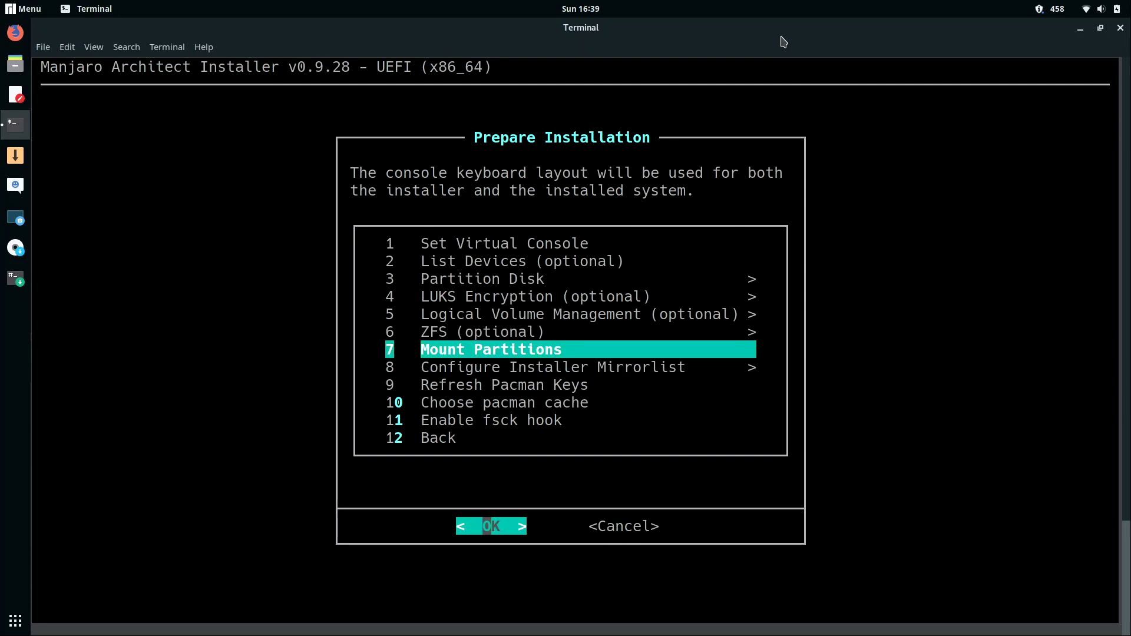
Select /dev/sda2 as the root partition and choose ext4 as its filesystem.
{"action": "key", "text": "Return"}
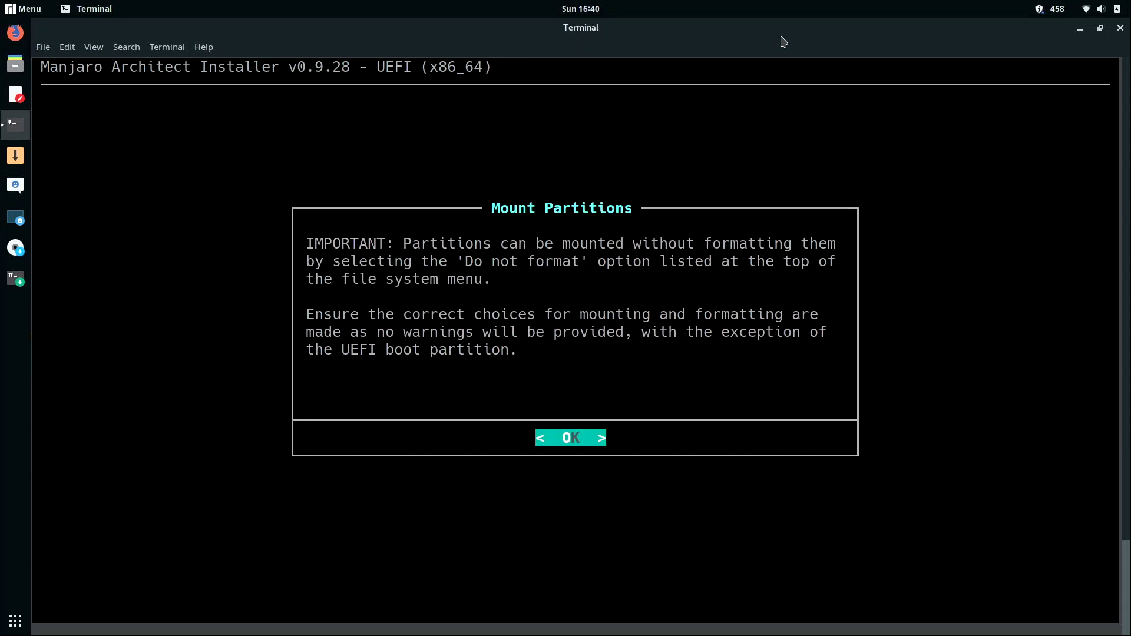
{"action": "key", "text": "Return"}
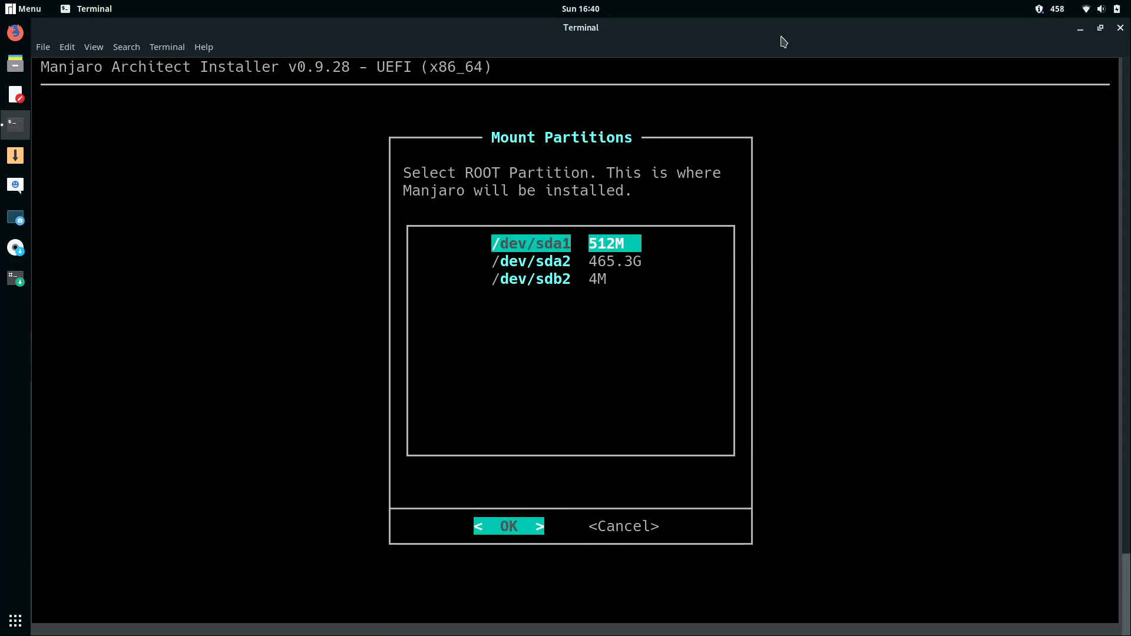
{"action": "key", "text": "Down"}
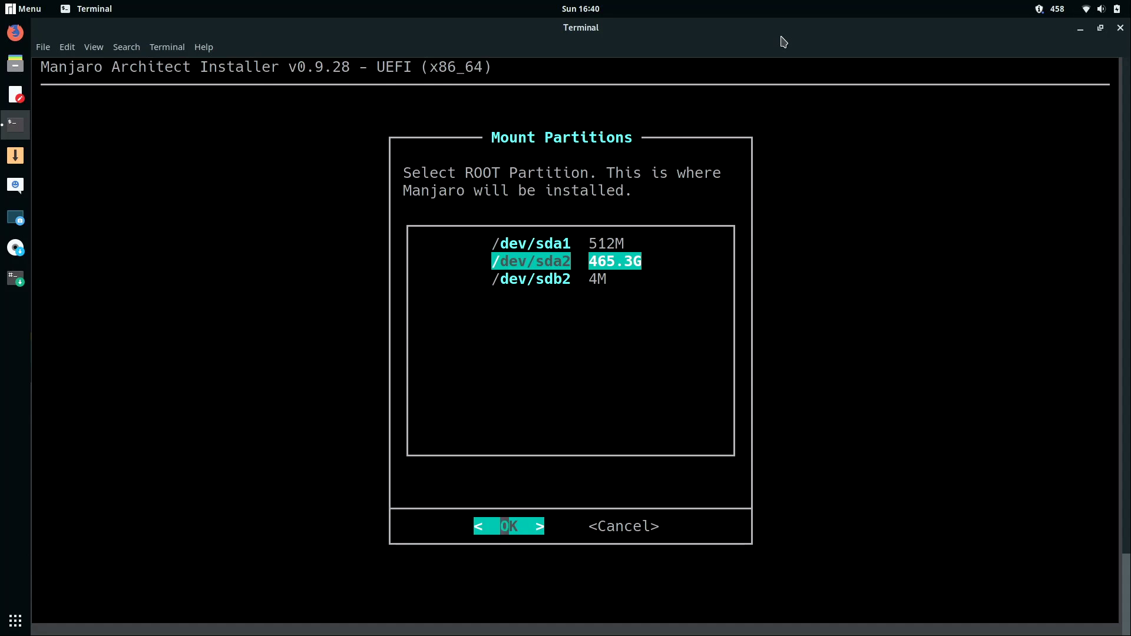
{"action": "key", "text": "Return"}
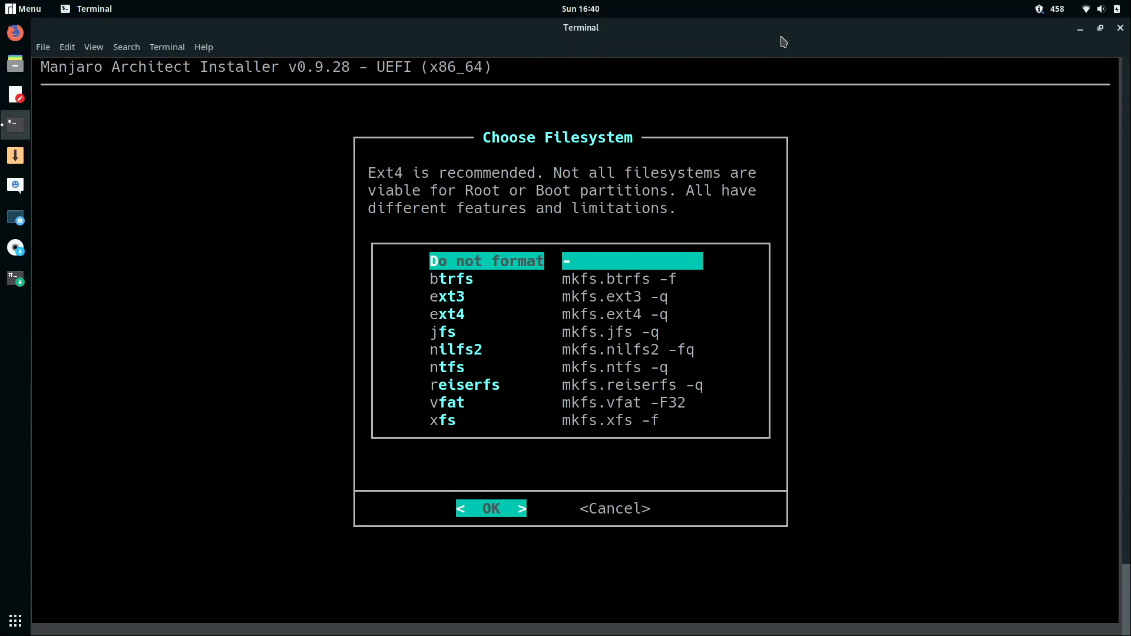
{"action": "key", "text": "Down"}
{"action": "key", "text": "Down"}
{"action": "key", "text": "Down"}
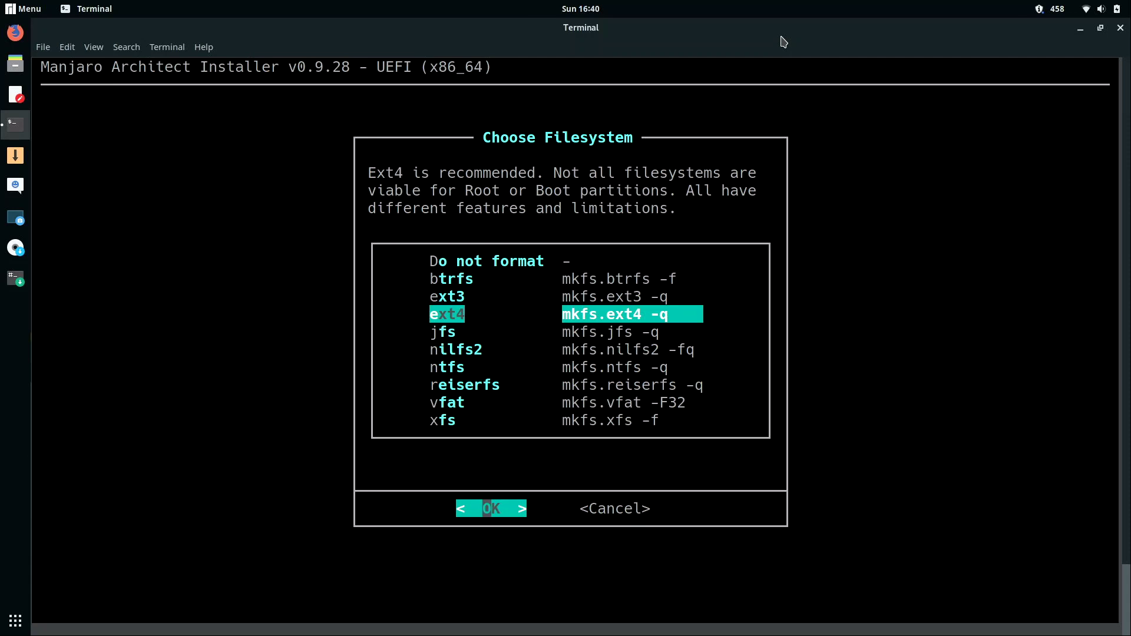
{"action": "key", "text": "Return"}
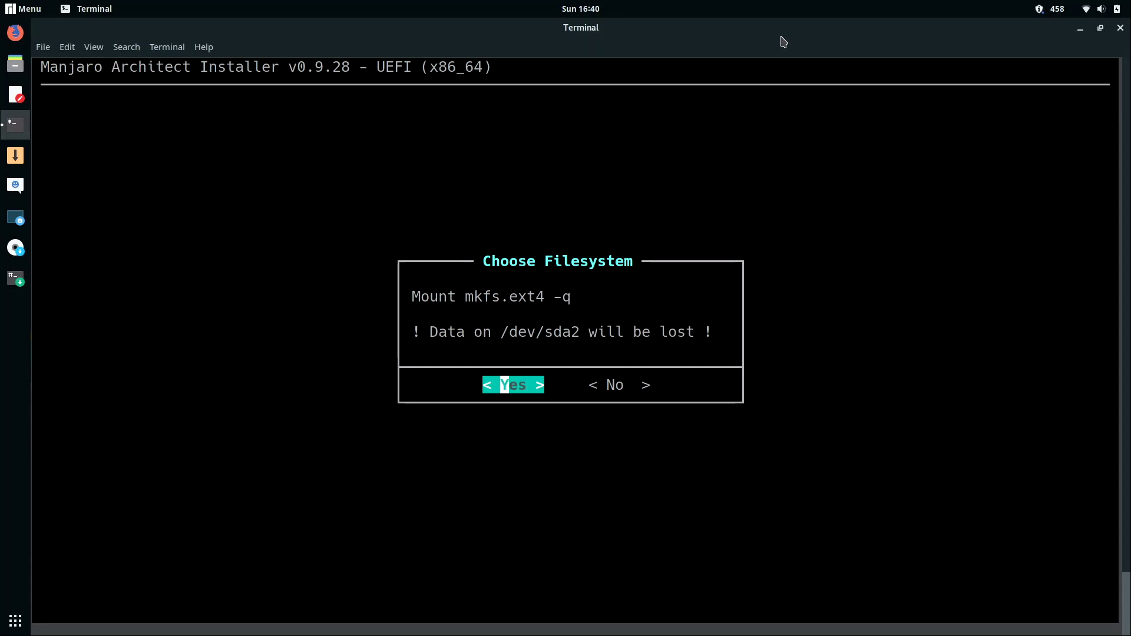
Format /dev/sda2 as ext4 and mount it as root with discard and noatime options.
{"action": "key", "text": "Return"}
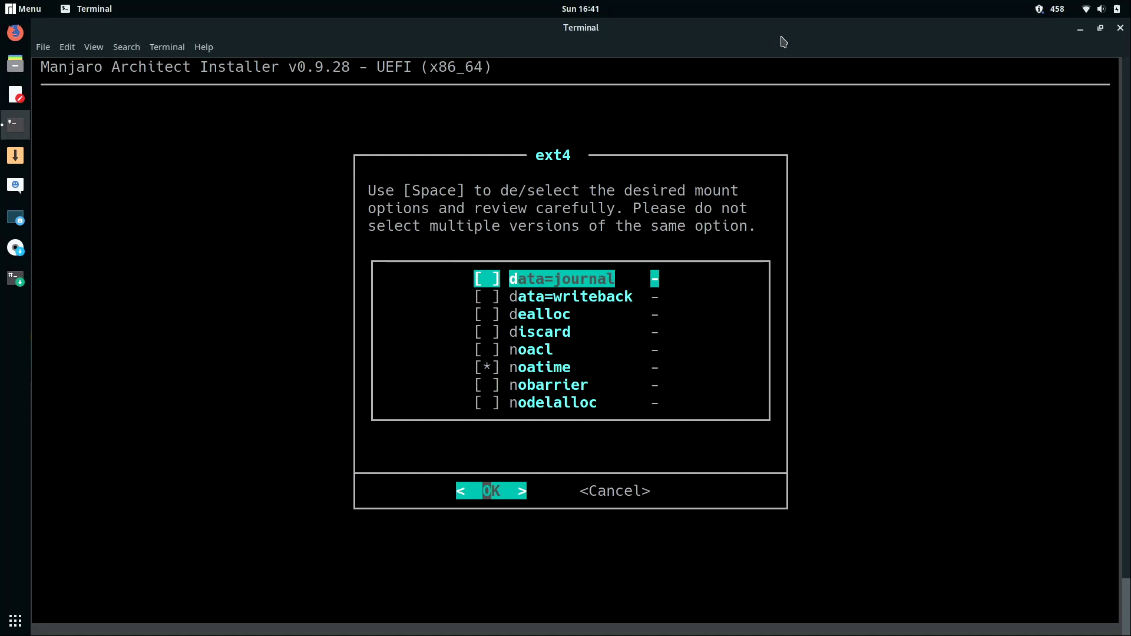
{"action": "key", "text": "Down"}
{"action": "key", "text": "Down"}
{"action": "key", "text": "Down"}
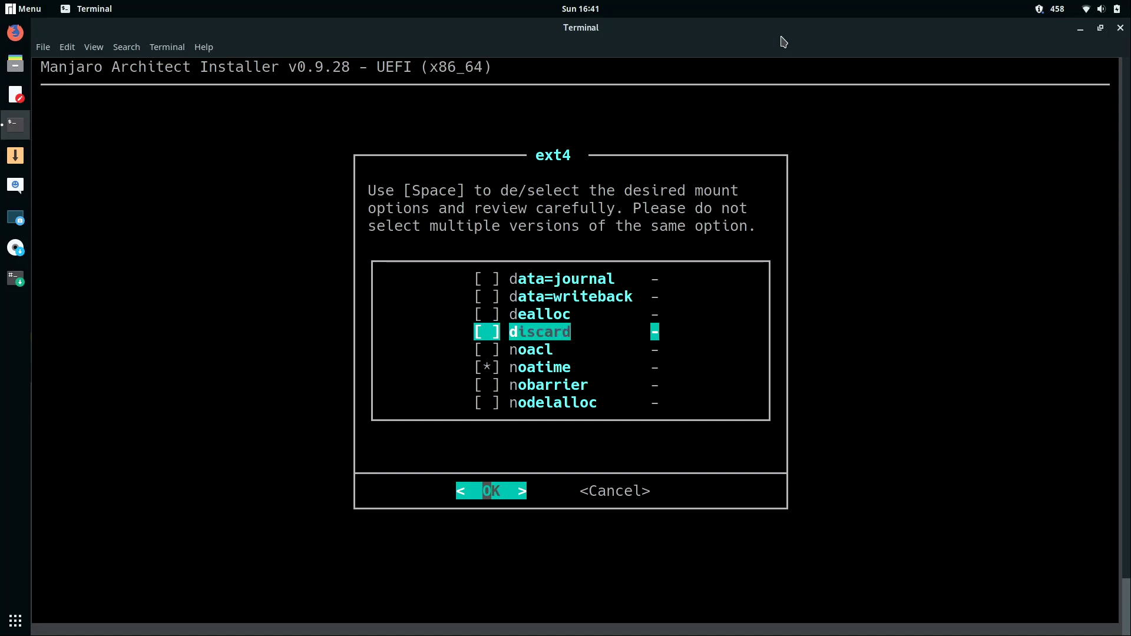
{"action": "key", "text": "space"}
{"action": "key", "text": "Return"}
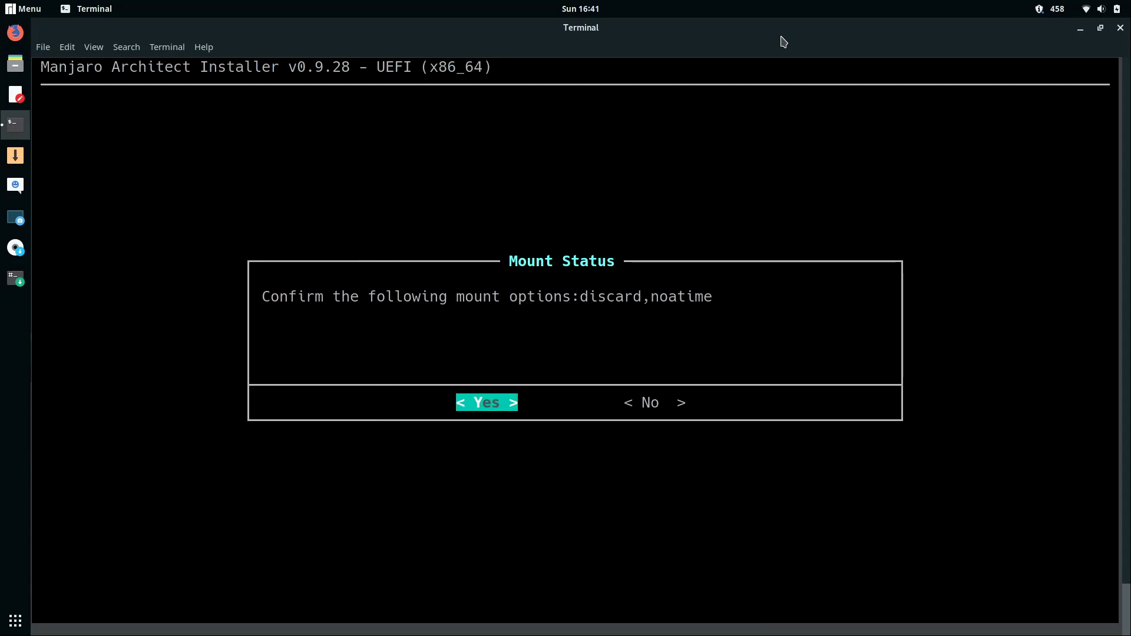
{"action": "key", "text": "Return"}
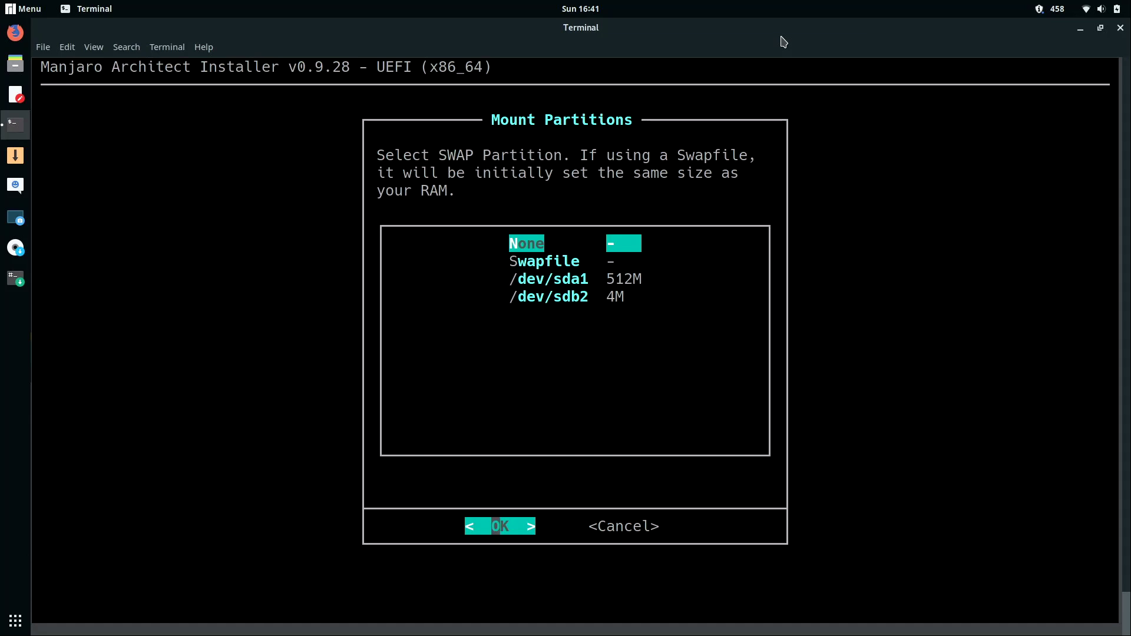
Use a 4G swapfile instead of the suggested 15947M and add no further partitions.
{"action": "key", "text": "Down"}
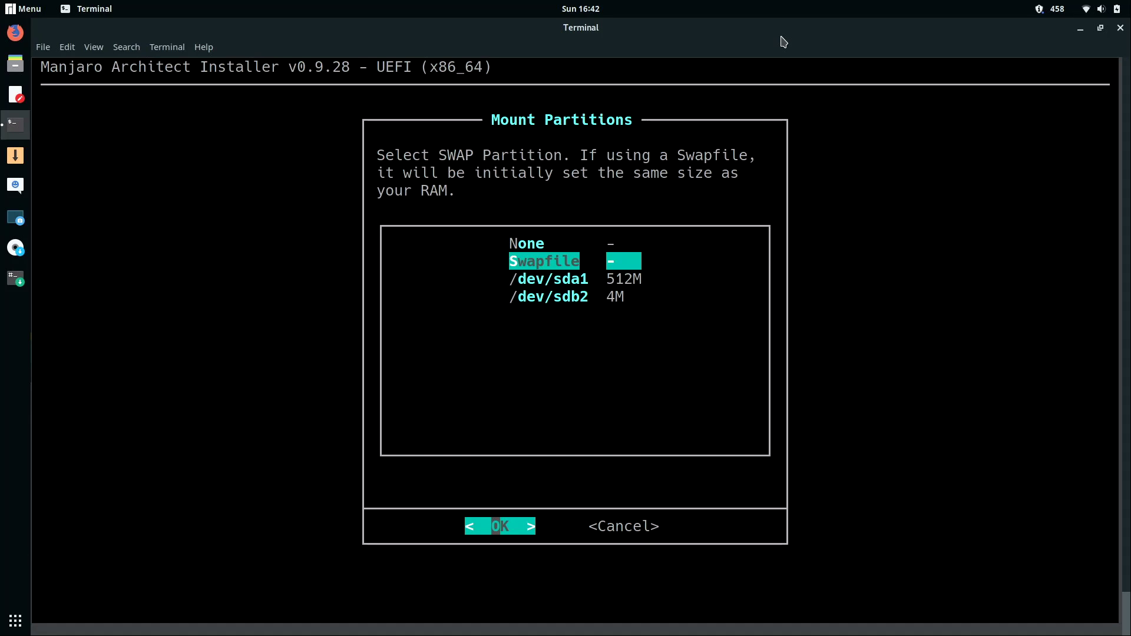
{"action": "key", "text": "Return"}
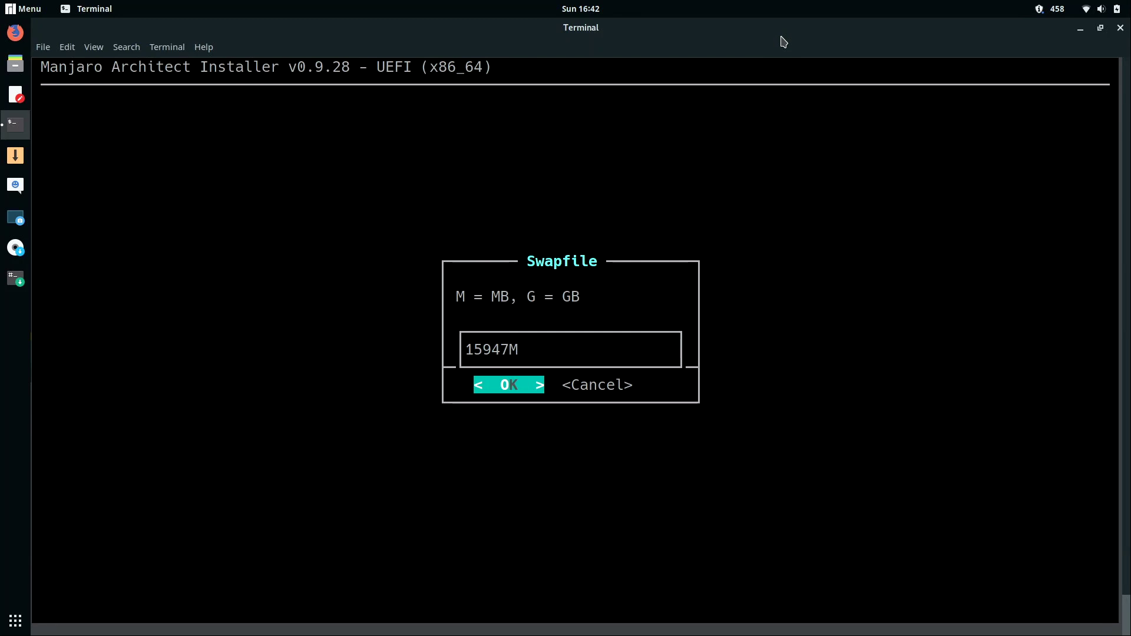
{"action": "key", "text": "BackSpace"}
{"action": "key", "text": "BackSpace"}
{"action": "key", "text": "BackSpace"}
{"action": "key", "text": "BackSpace"}
{"action": "key", "text": "BackSpace"}
{"action": "key", "text": "BackSpace"}
{"action": "type", "text": "4G"}
{"action": "key", "text": "Return"}
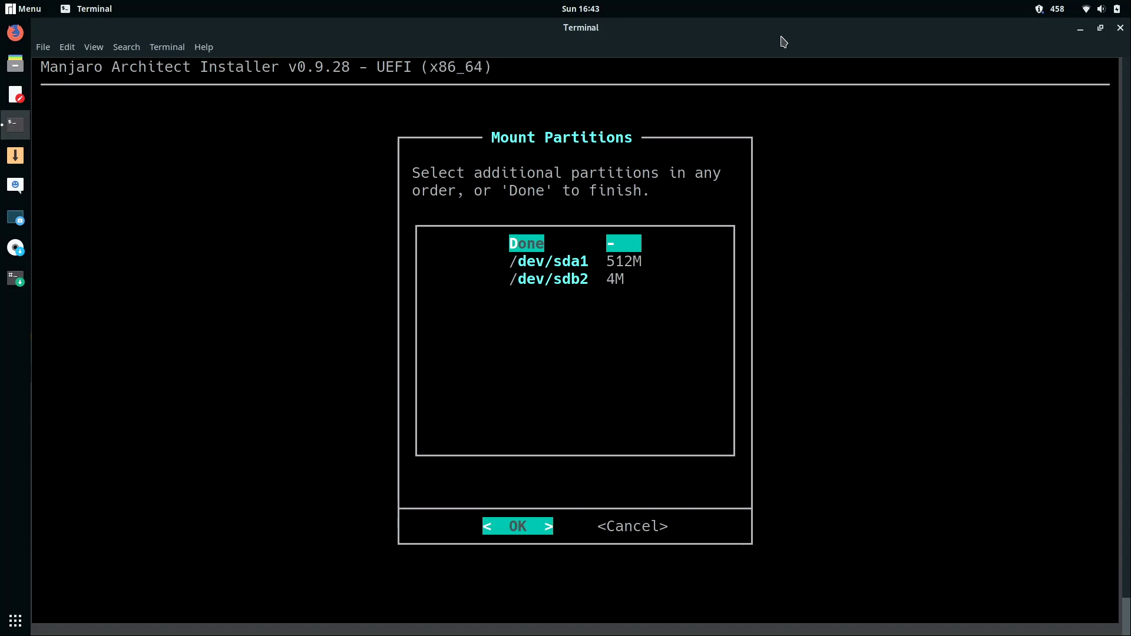
{"action": "key", "text": "Return"}
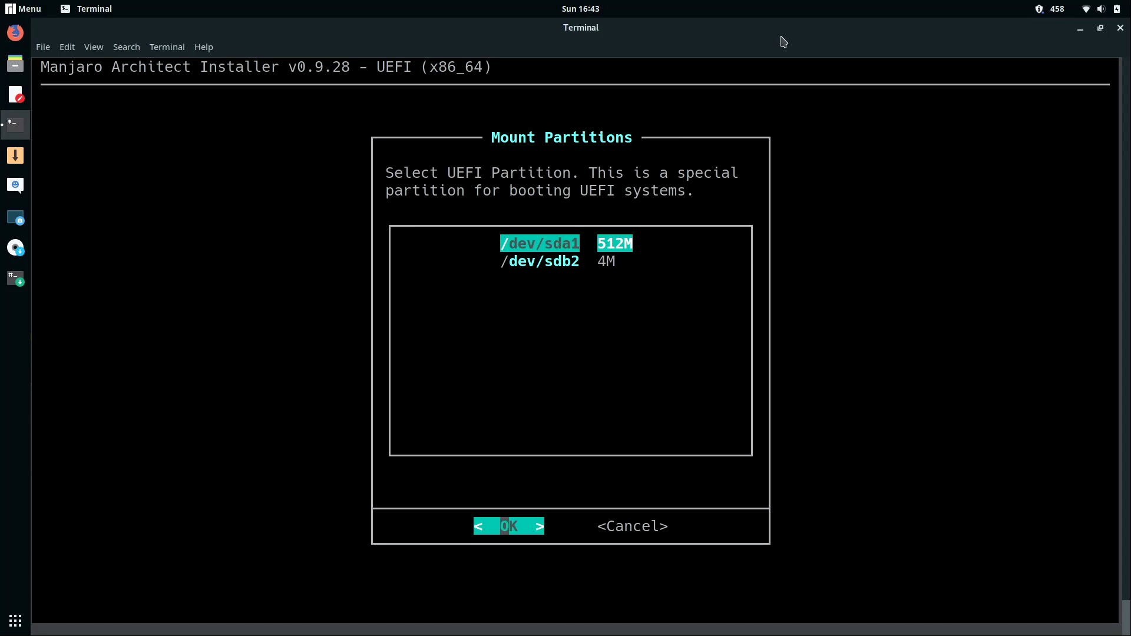
Select /dev/sda1 as the UEFI partition, reformat it, and mount it at /boot/efi.
{"action": "key", "text": "Return"}
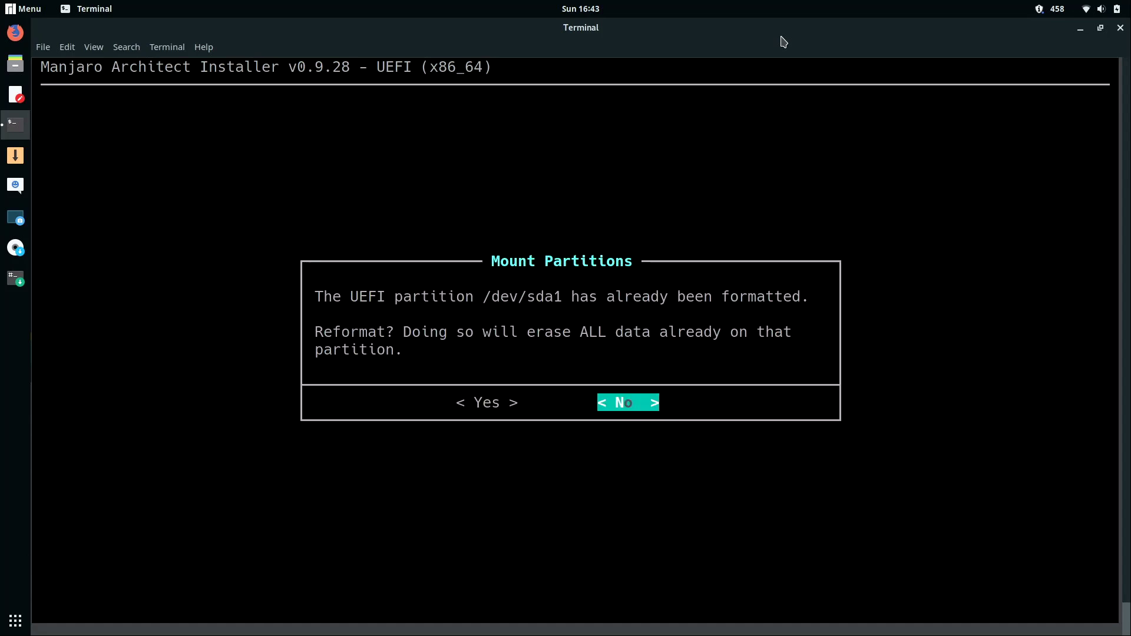
{"action": "key", "text": "Left"}
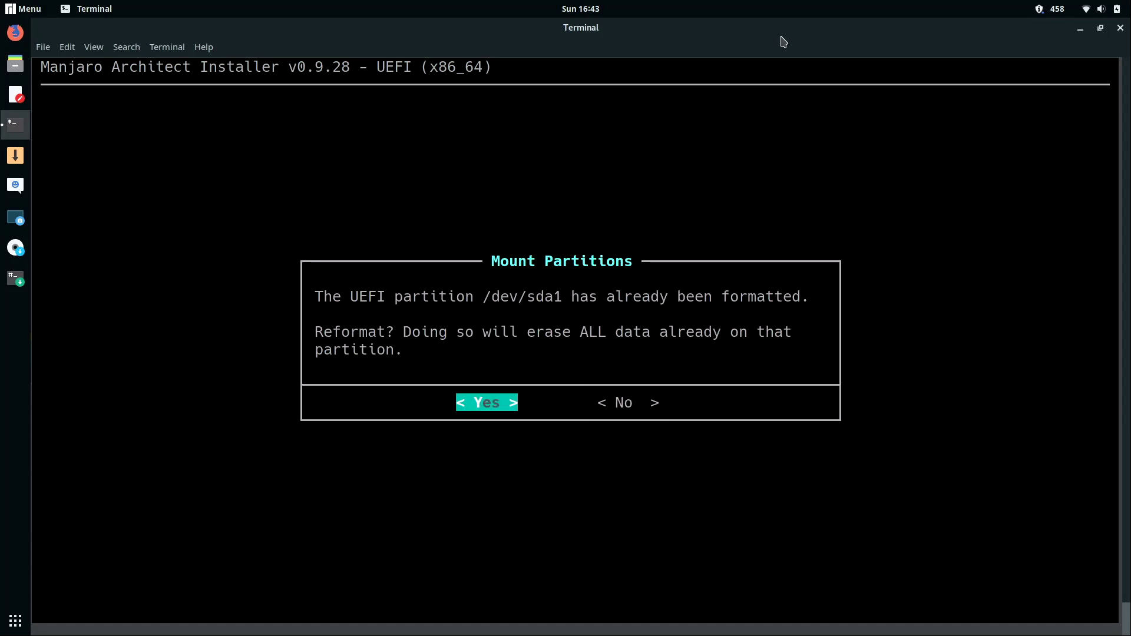
{"action": "key", "text": "Return"}
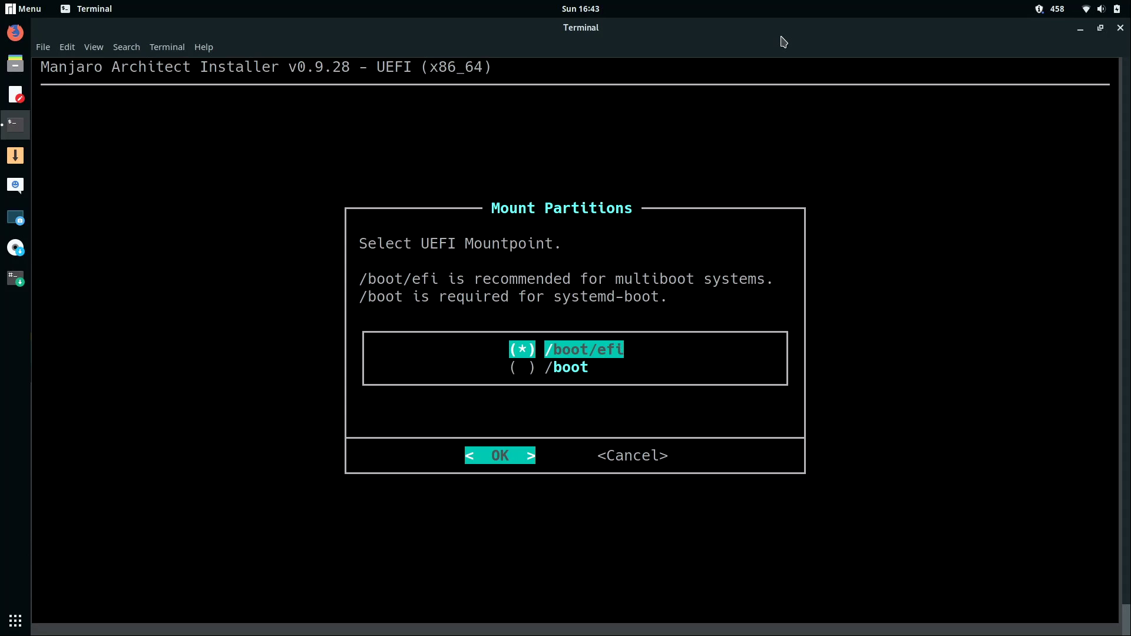
{"action": "key", "text": "Return"}
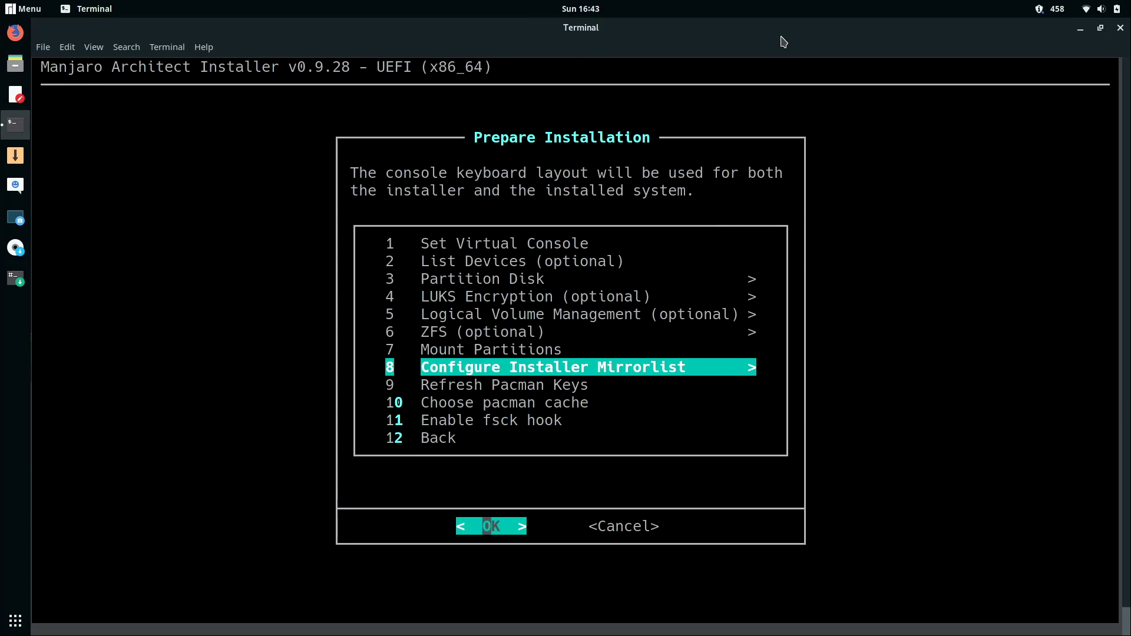
Start ranking installer mirrors by speed for the stable branch.
{"action": "key", "text": "Return"}
{"action": "key", "text": "Down"}
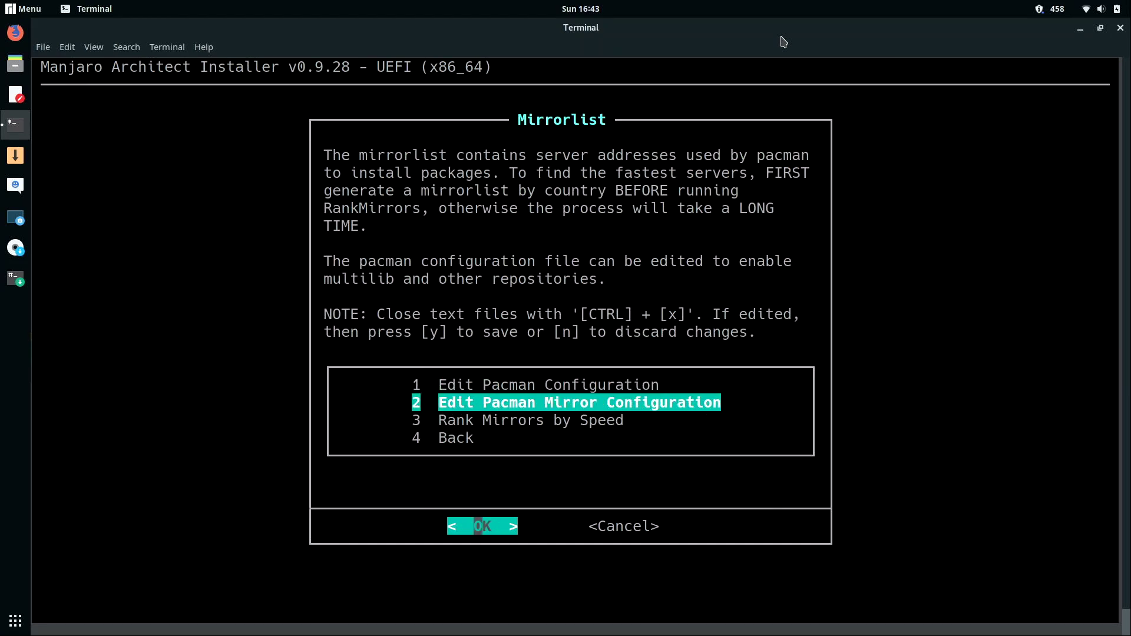
{"action": "key", "text": "Down"}
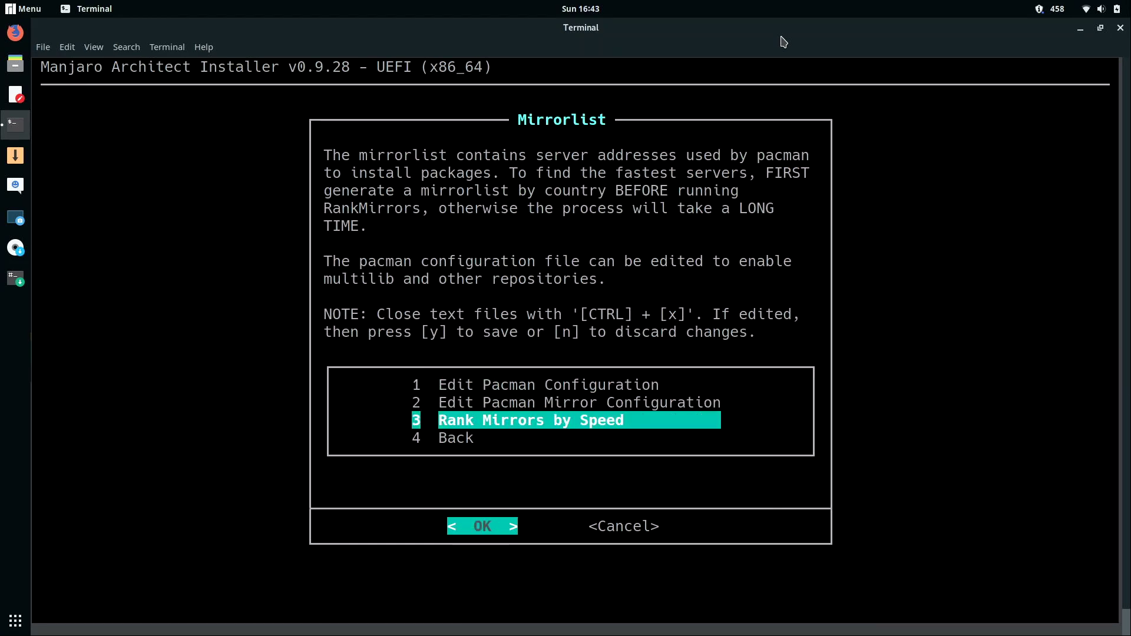
{"action": "key", "text": "Return"}
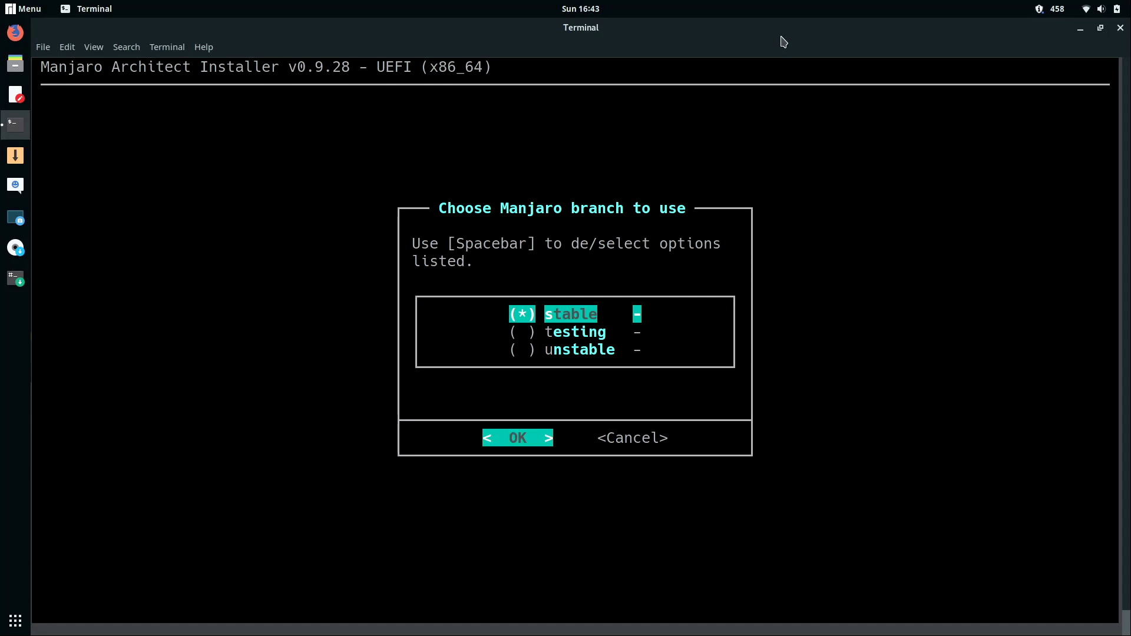
{"action": "key", "text": "Return"}
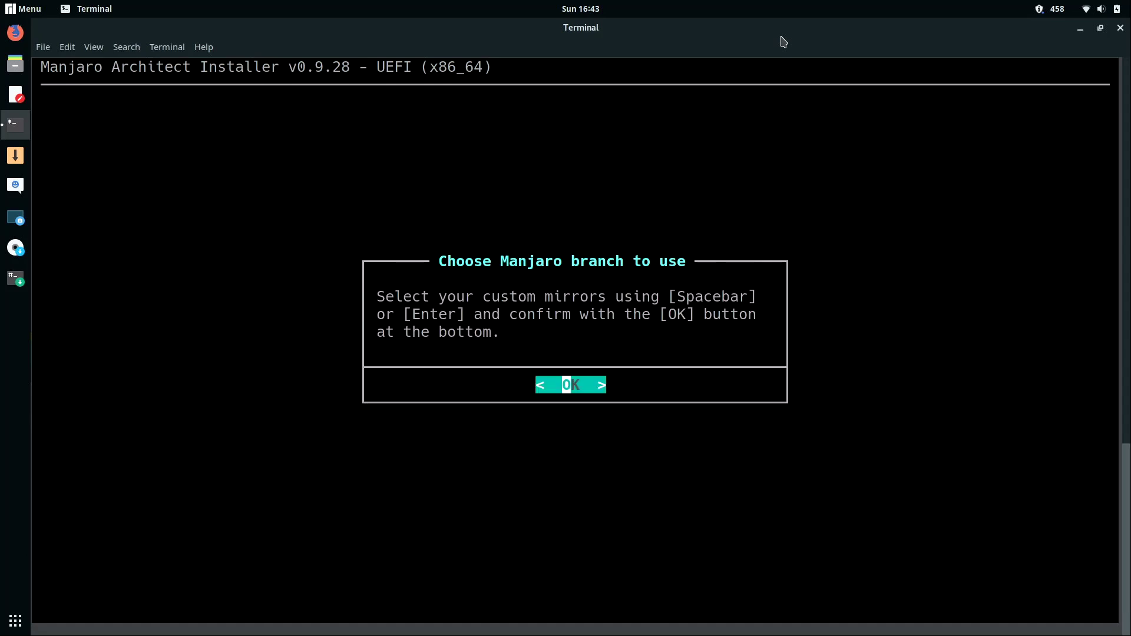
{"action": "key", "text": "Return"}
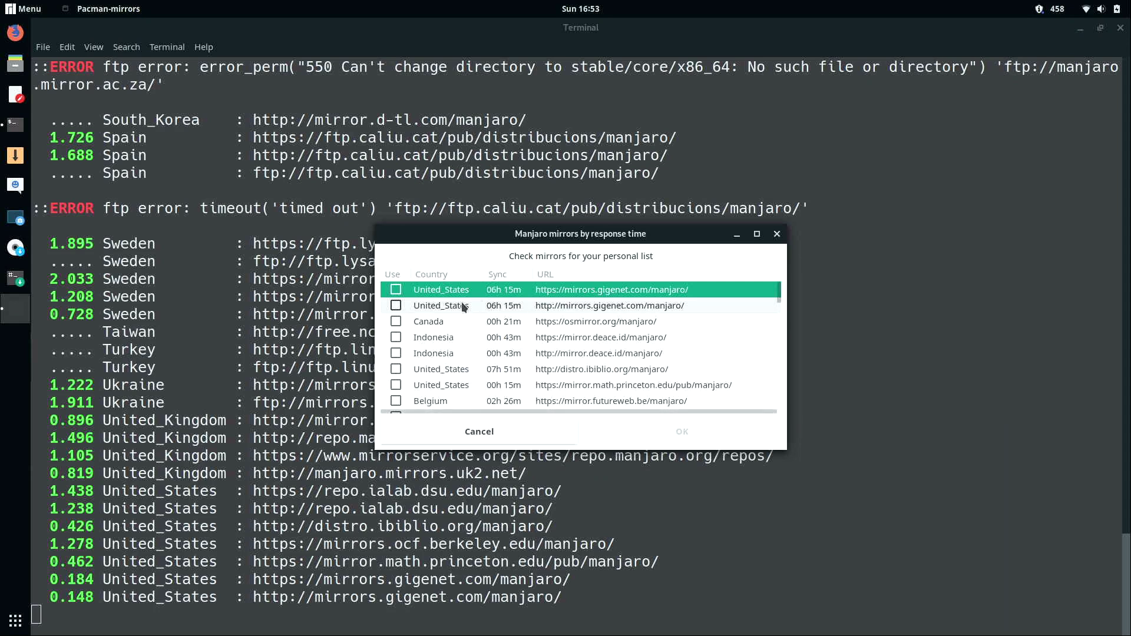
Keep the two United States gigenet mirrors and the Canada osmirror mirror.
{"action": "left_click", "coordinate": [396, 289]}
{"action": "left_click", "coordinate": [396, 305]}
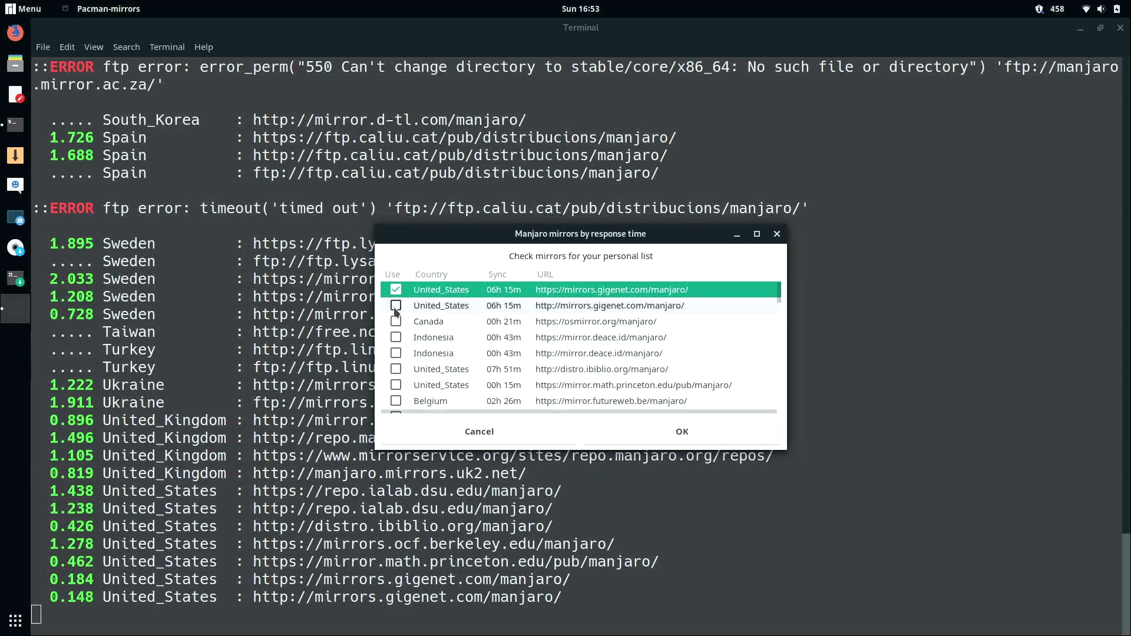
{"action": "left_click", "coordinate": [396, 321]}
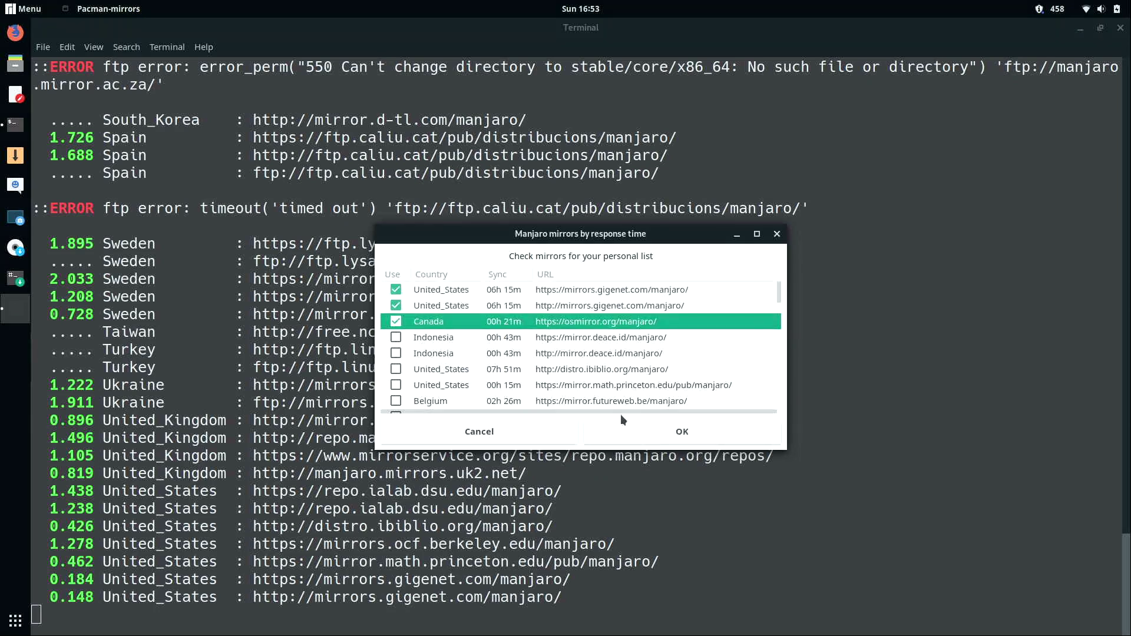
{"action": "left_click", "coordinate": [643, 436]}
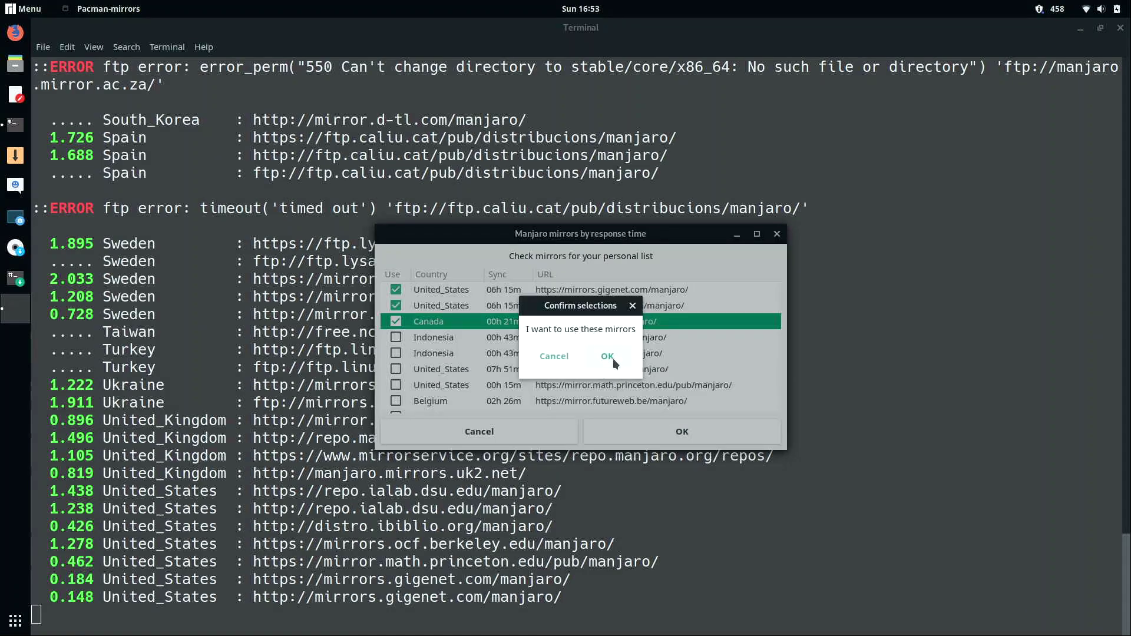
{"action": "left_click", "coordinate": [608, 357]}
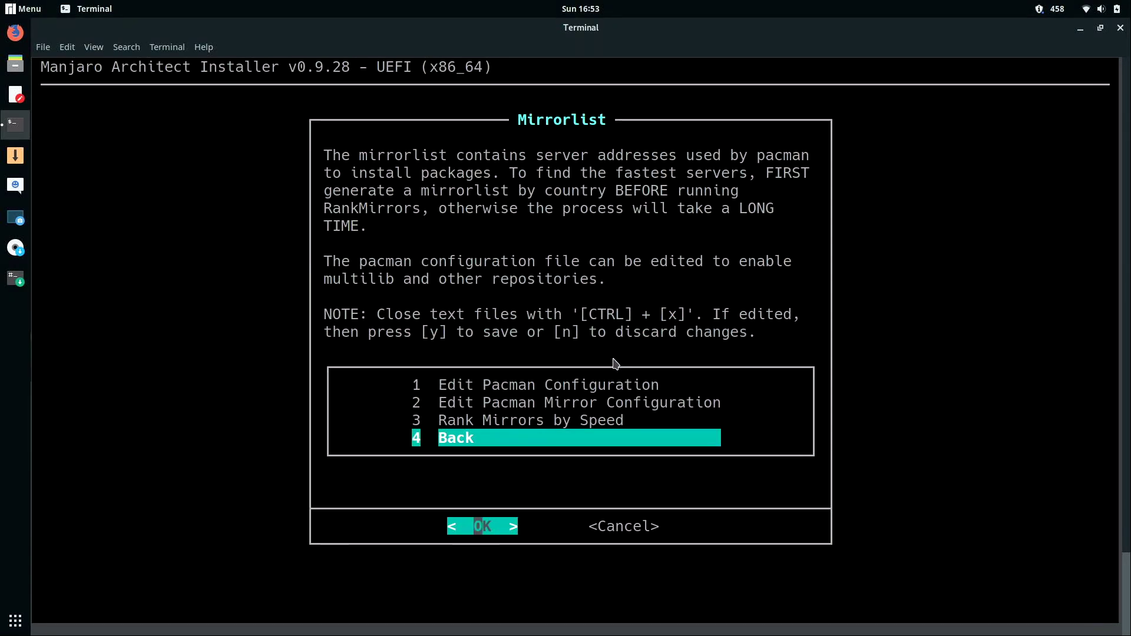
Refresh the pacman keys and reuse the live system's pacman cache.
{"action": "key", "text": "Return"}
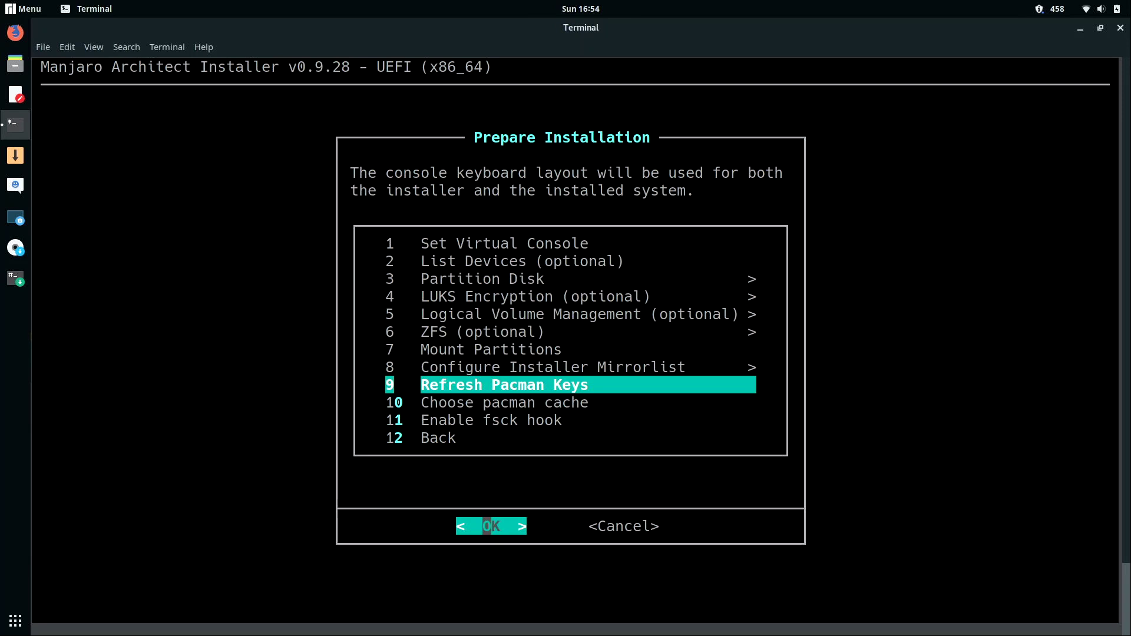
{"action": "key", "text": "Return"}
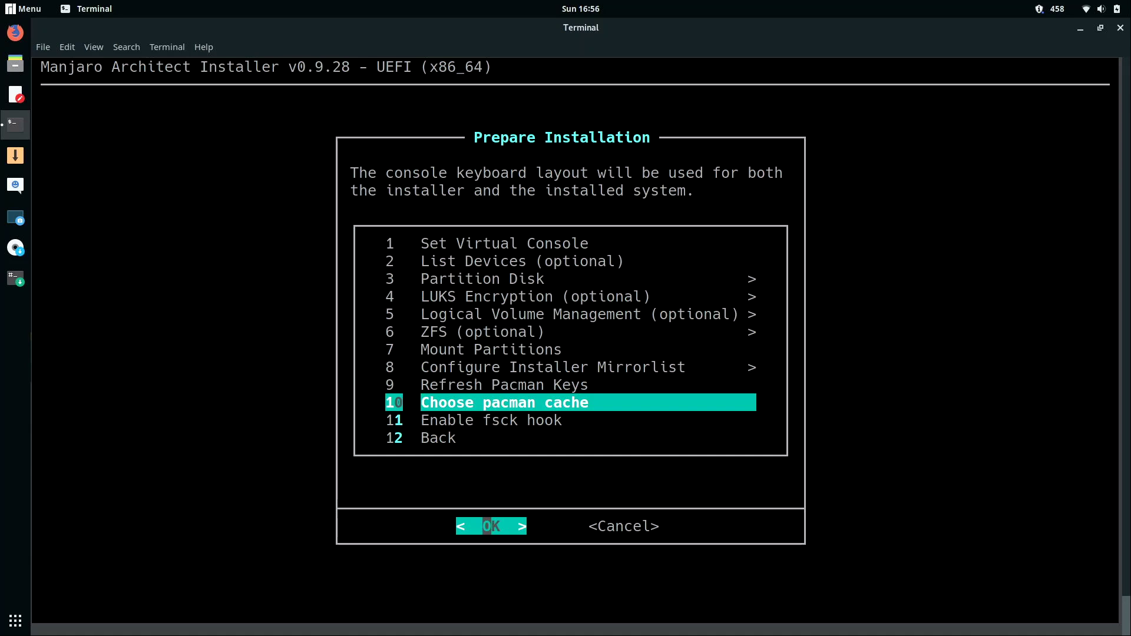
{"action": "key", "text": "Return"}
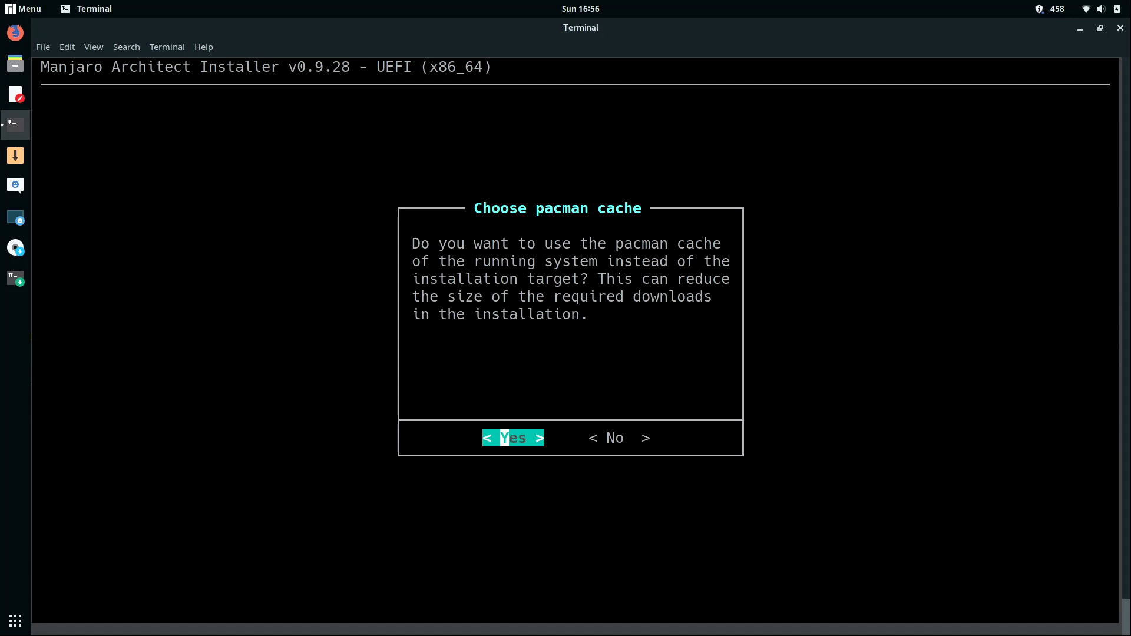
{"action": "key", "text": "Return"}
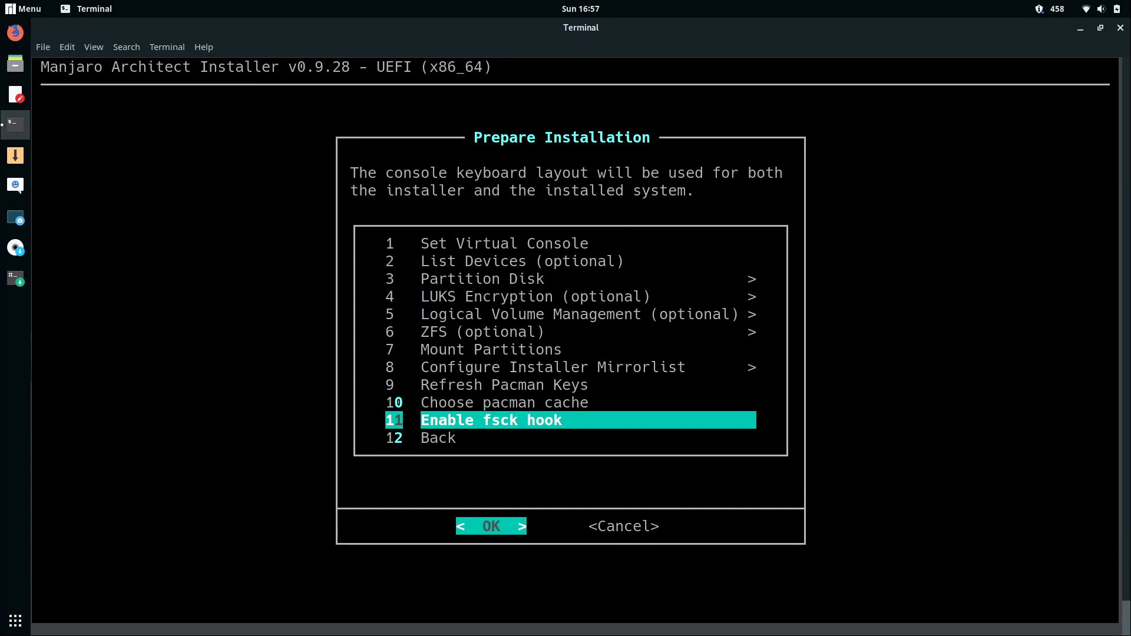
Enable the fsck hook and return to the main installer menu.
{"action": "key", "text": "Return"}
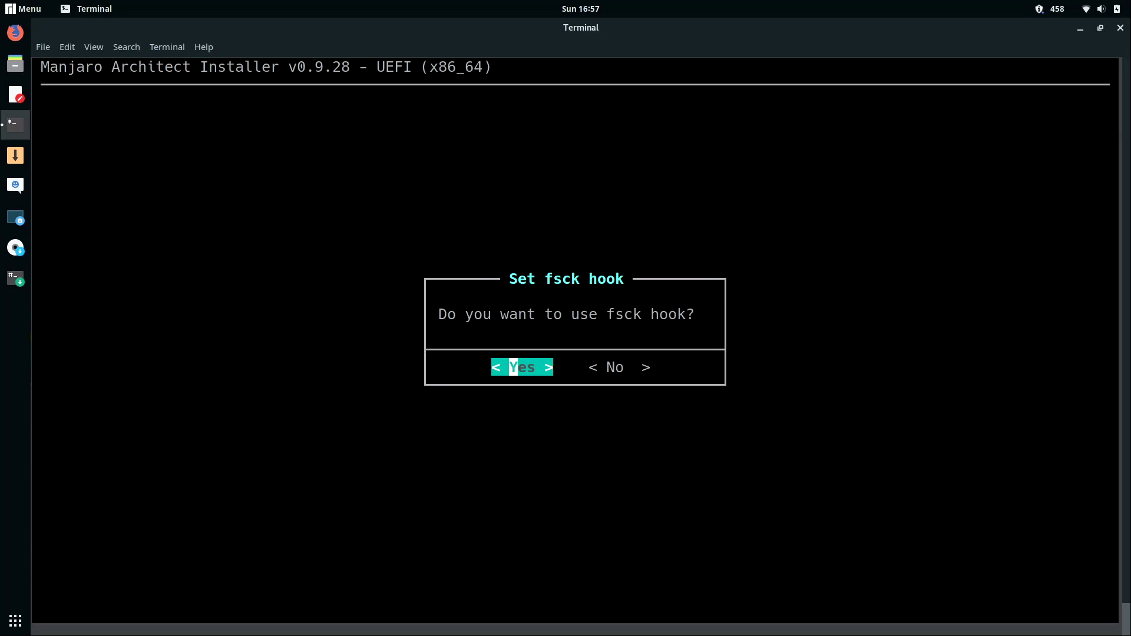
{"action": "key", "text": "Return"}
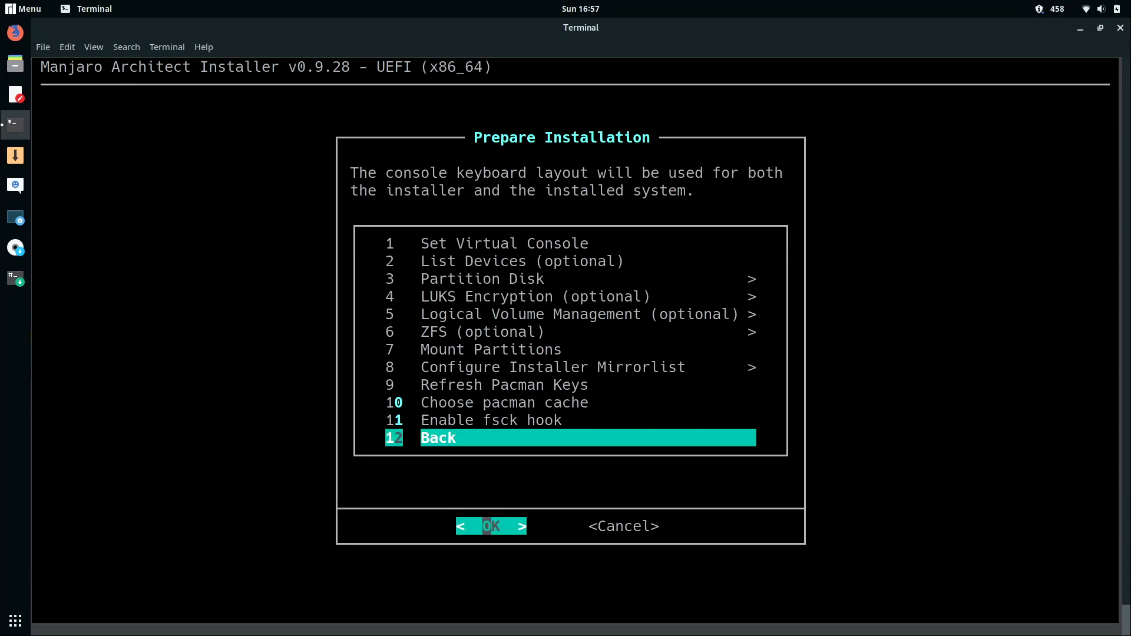
{"action": "key", "text": "Return"}
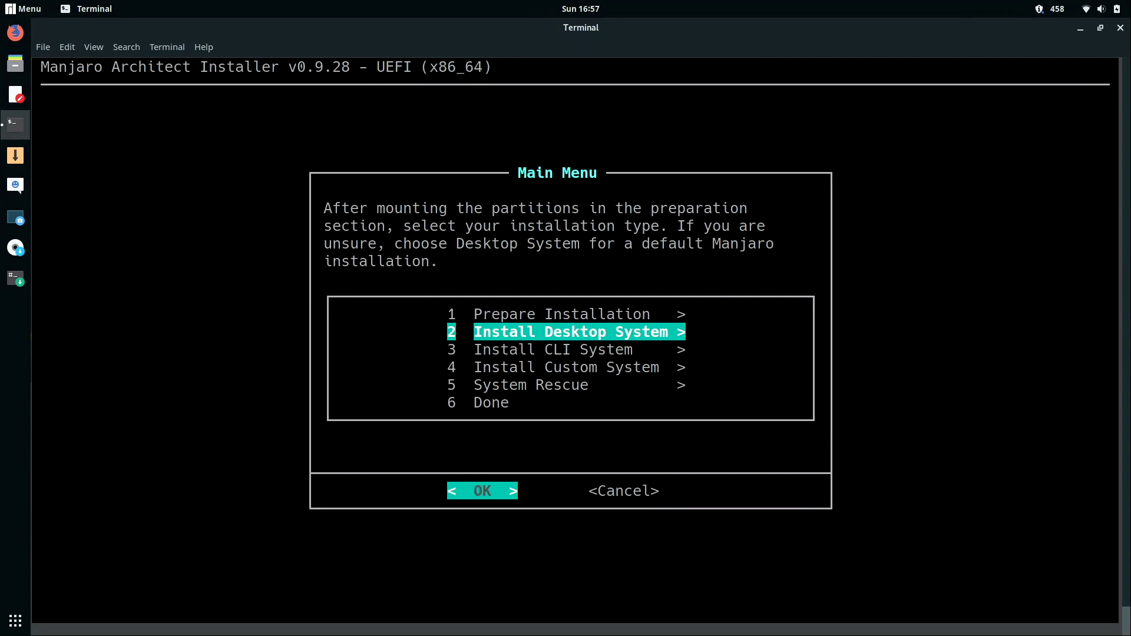
Start the Manjaro desktop base install with yay + base-devel and the linux51 kernel selected.
{"action": "key", "text": "Down"}
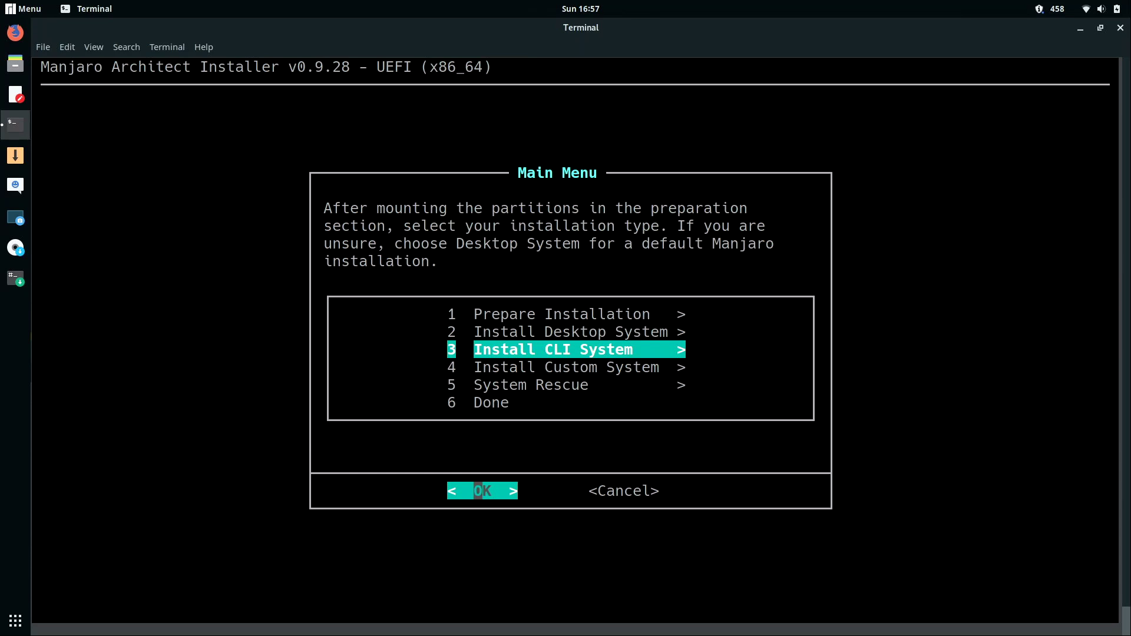
{"action": "key", "text": "Up"}
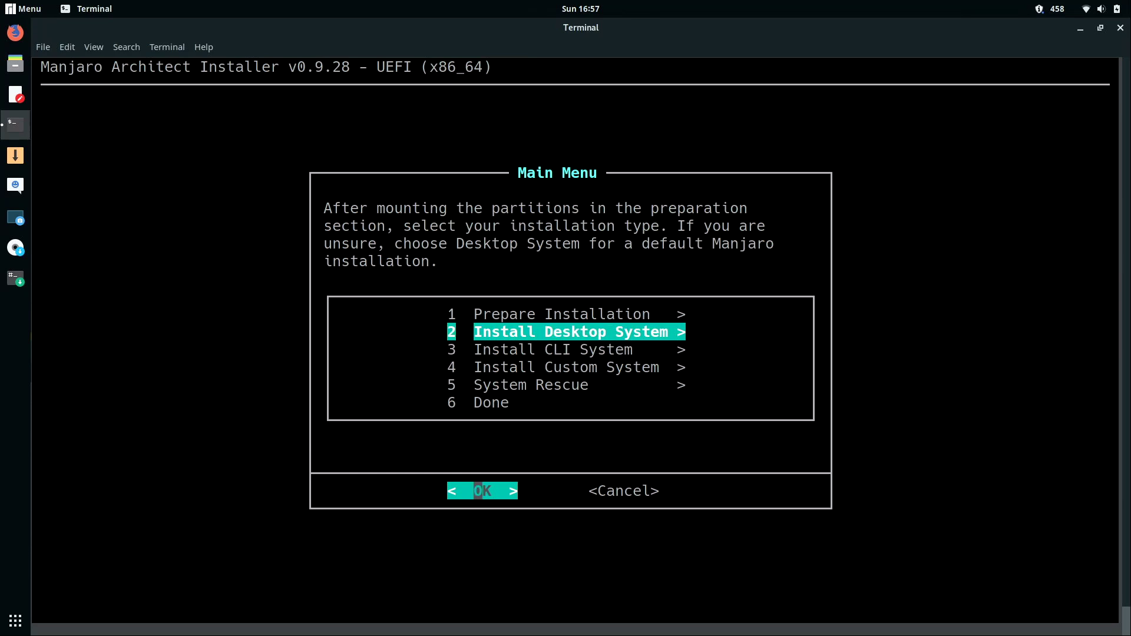
{"action": "key", "text": "Return"}
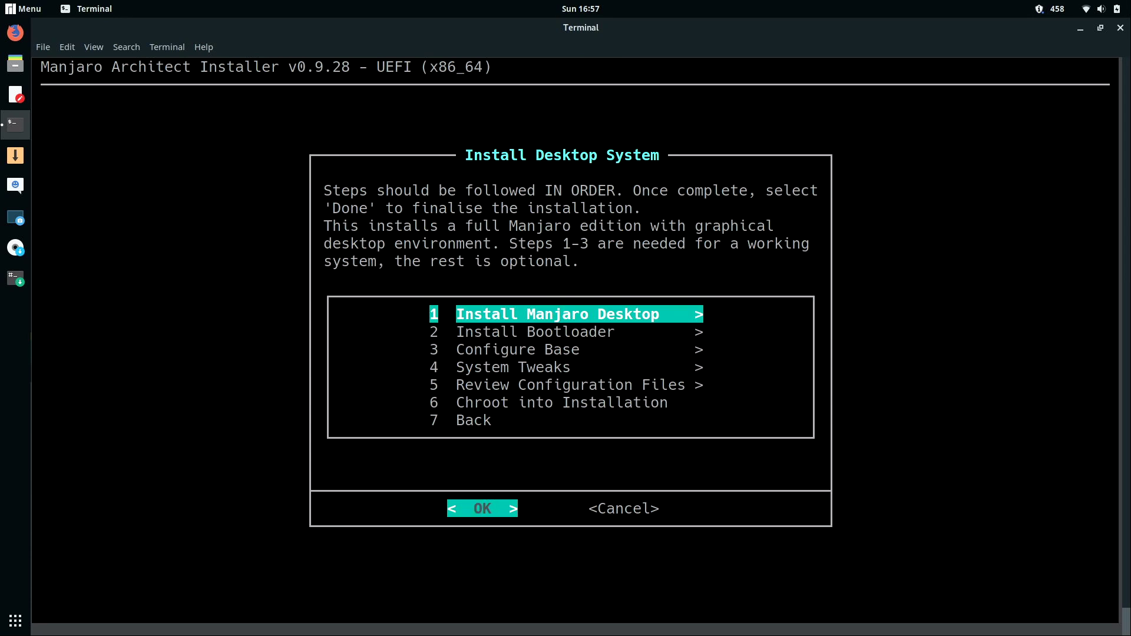
{"action": "key", "text": "Return"}
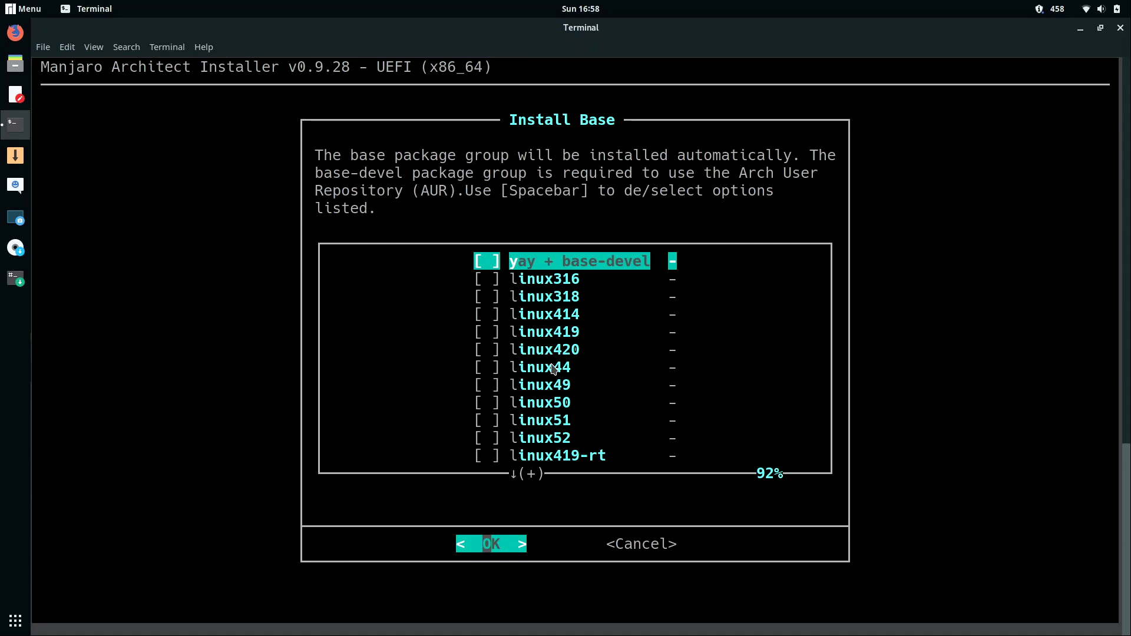
{"action": "key", "text": "space"}
{"action": "key", "text": "Down"}
{"action": "key", "text": "Down"}
{"action": "key", "text": "Down"}
{"action": "key", "text": "Down"}
{"action": "key", "text": "Down"}
{"action": "key", "text": "Down"}
{"action": "key", "text": "Down"}
{"action": "key", "text": "Down"}
{"action": "key", "text": "Down"}
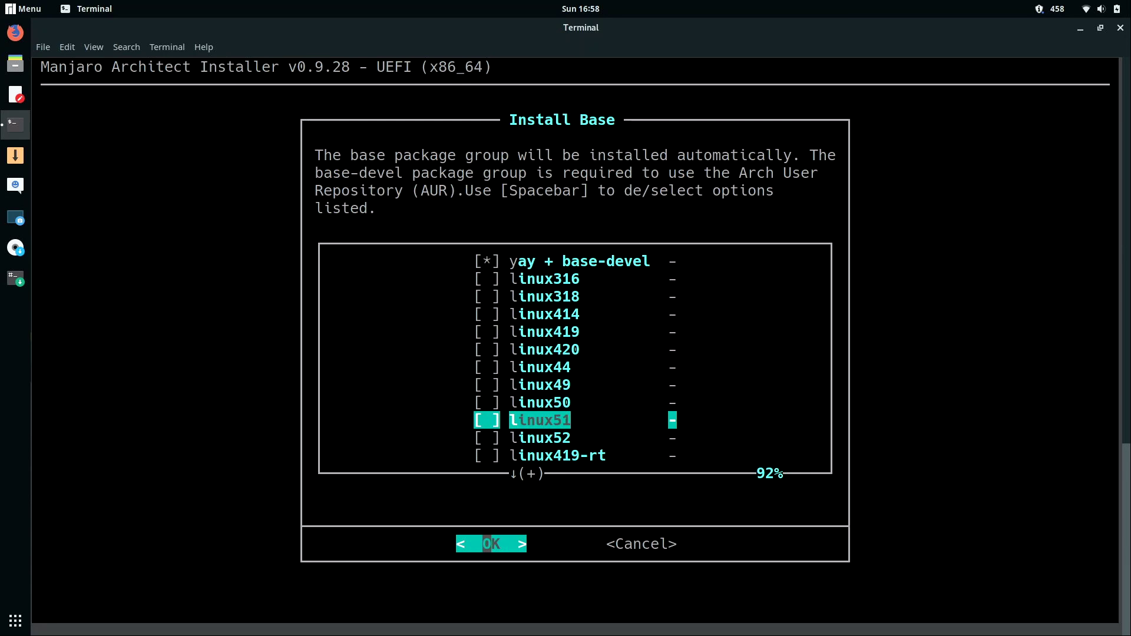
{"action": "key", "text": "space"}
{"action": "key", "text": "Return"}
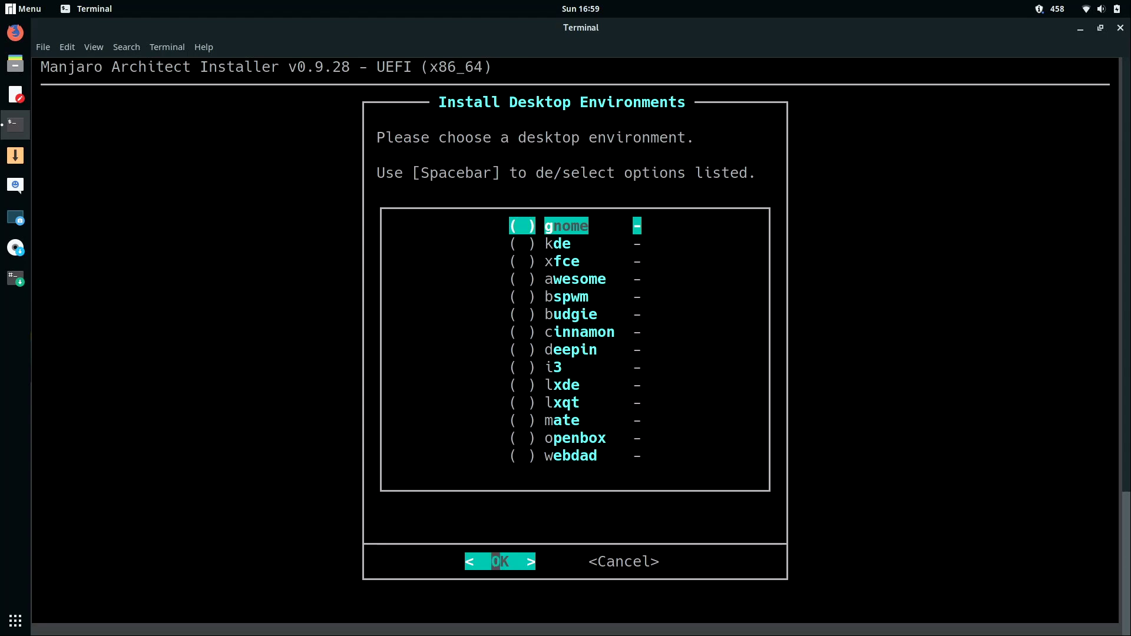
Select gnome as the desktop environment.
{"action": "key", "text": "space"}
Confirm gnome, decline extra packages, and install the minimal edition.
{"action": "key", "text": "Return"}
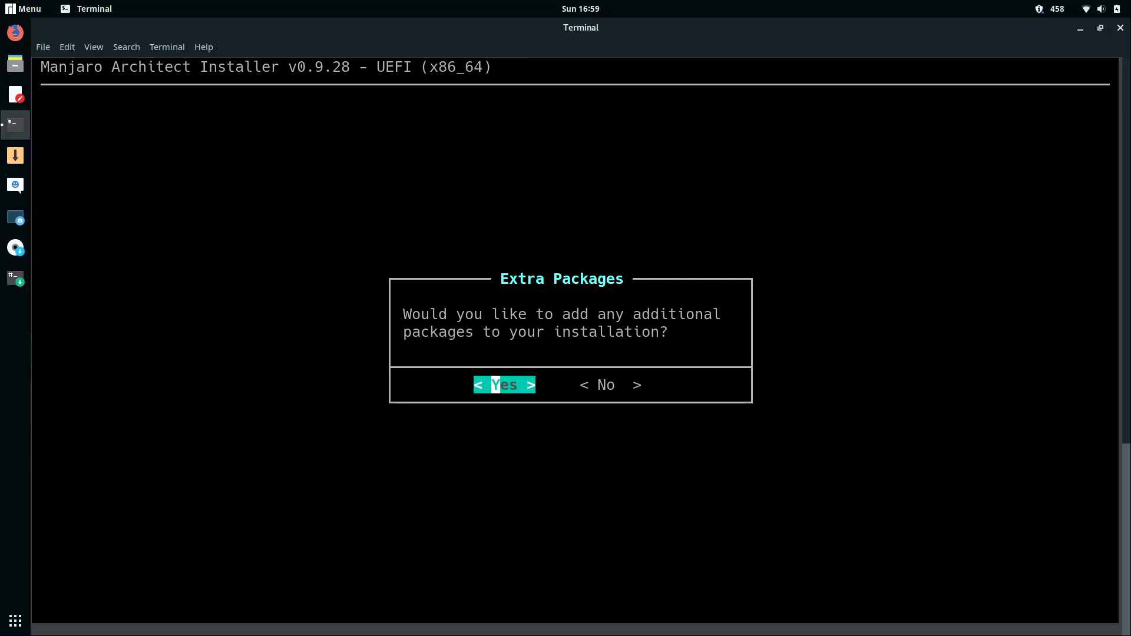
{"action": "key", "text": "Right"}
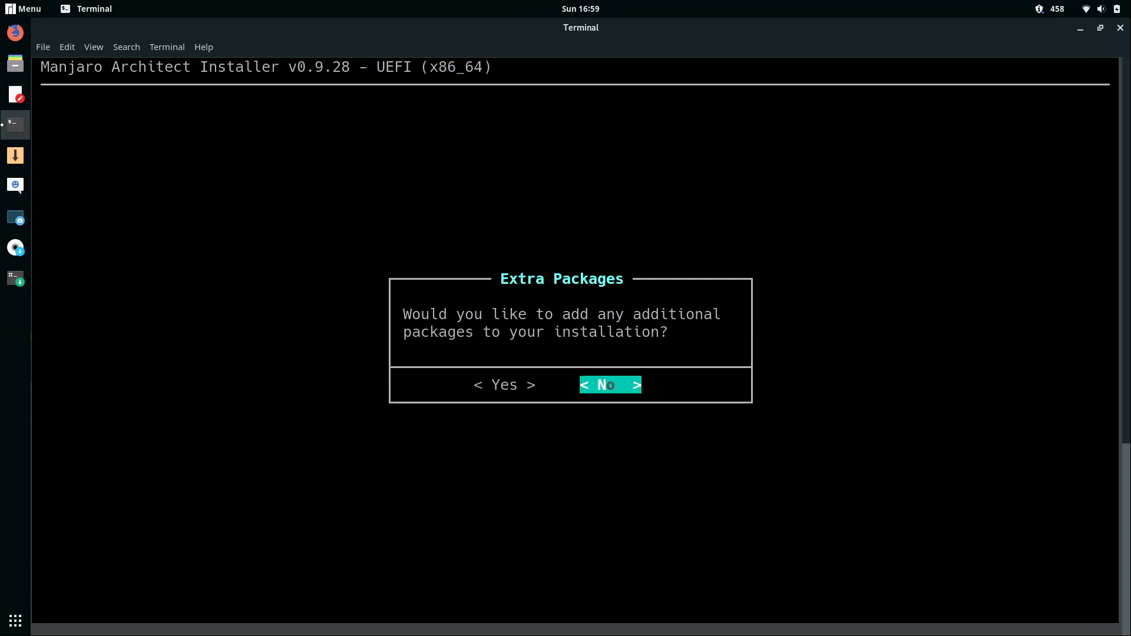
{"action": "key", "text": "Return"}
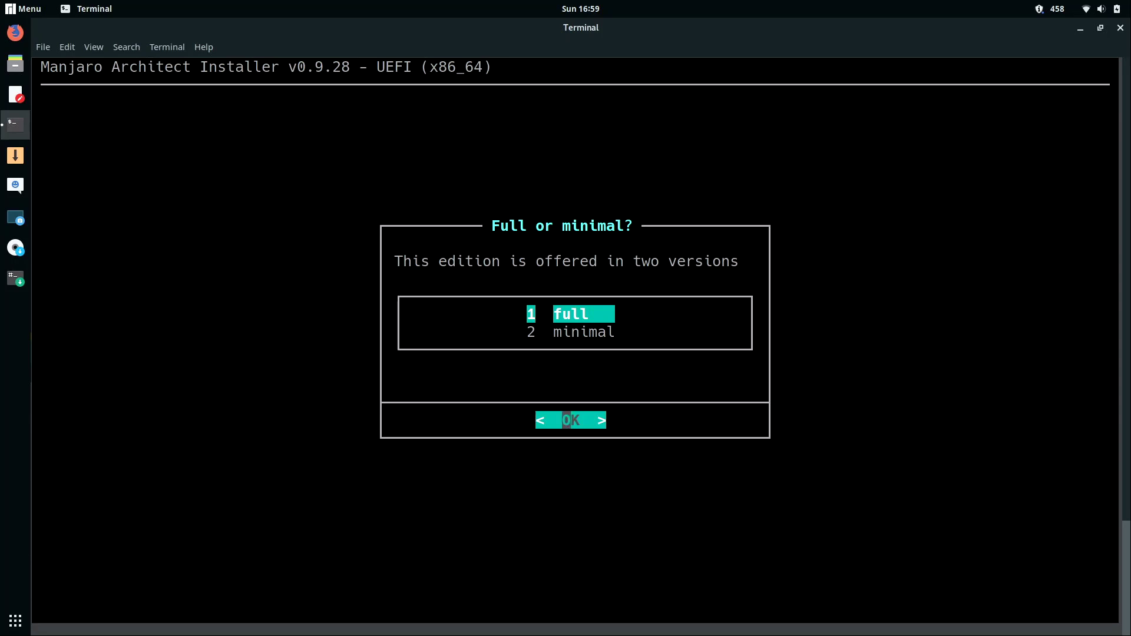
{"action": "key", "text": "Down"}
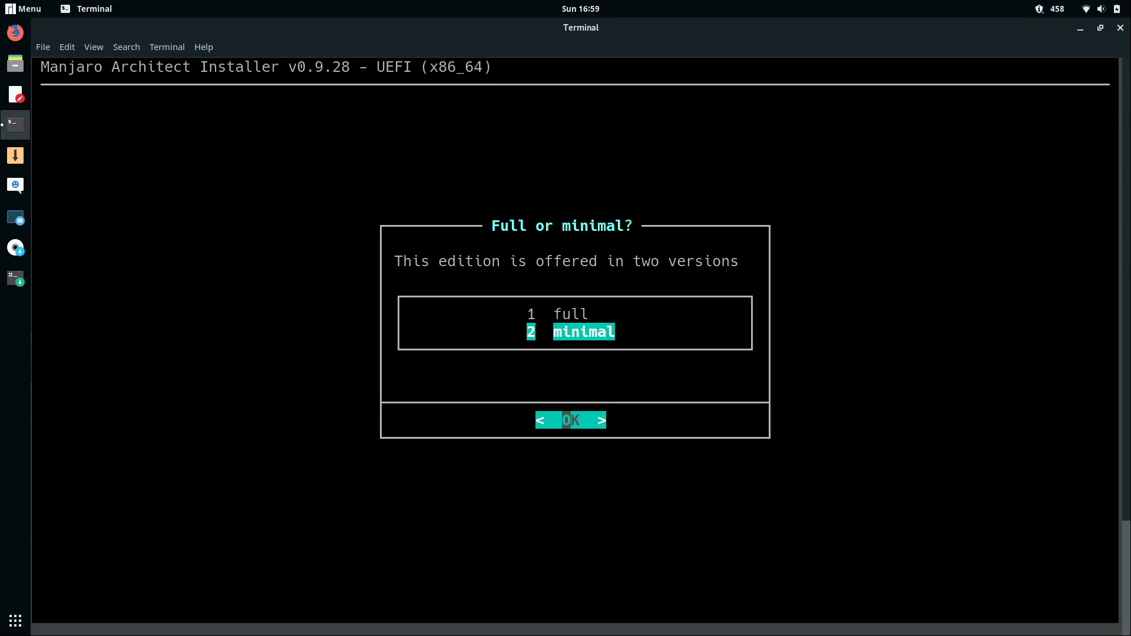
{"action": "key", "text": "Return"}
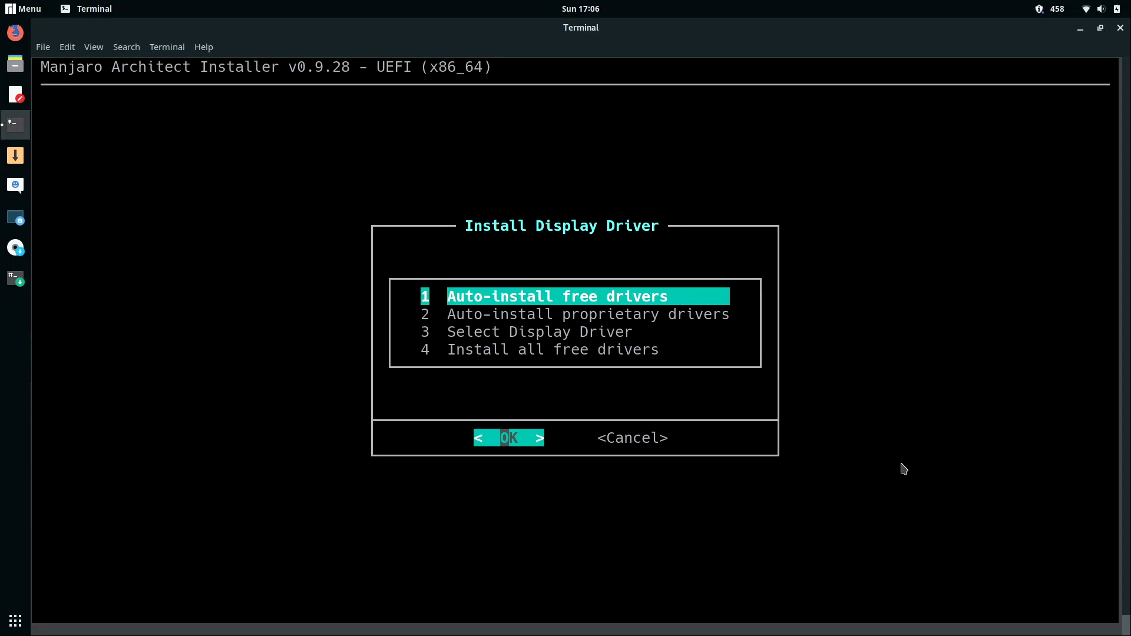
Auto-install the free video-linux display drivers and continue.
{"action": "key", "text": "Return"}
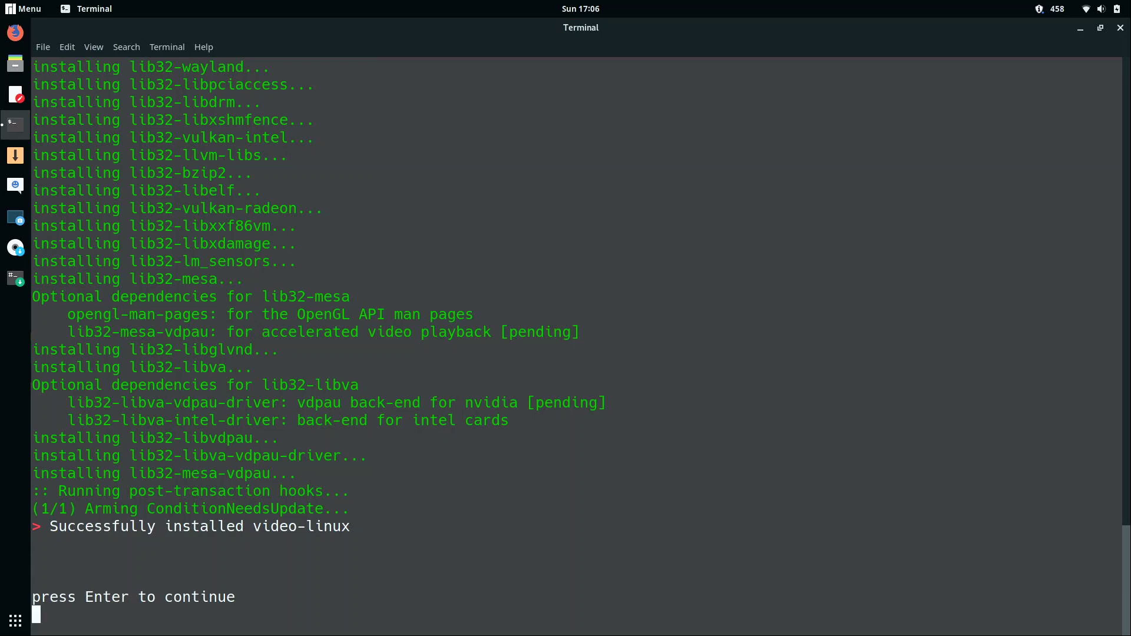
{"action": "key", "text": "Return"}
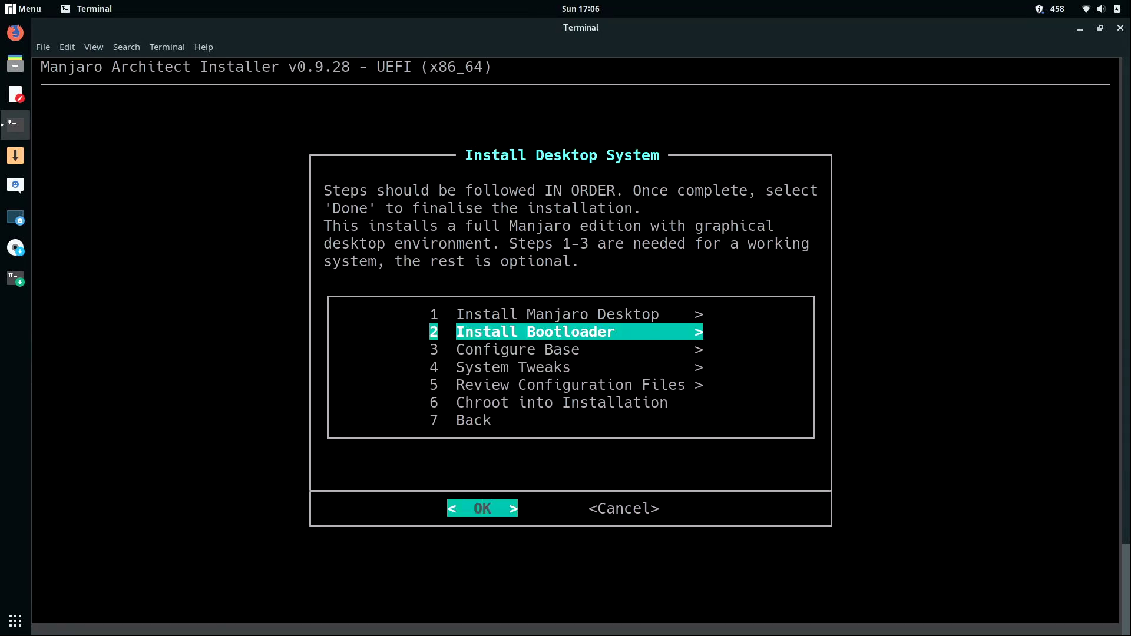
Install grub as the UEFI bootloader and make it the default.
{"action": "key", "text": "Return"}
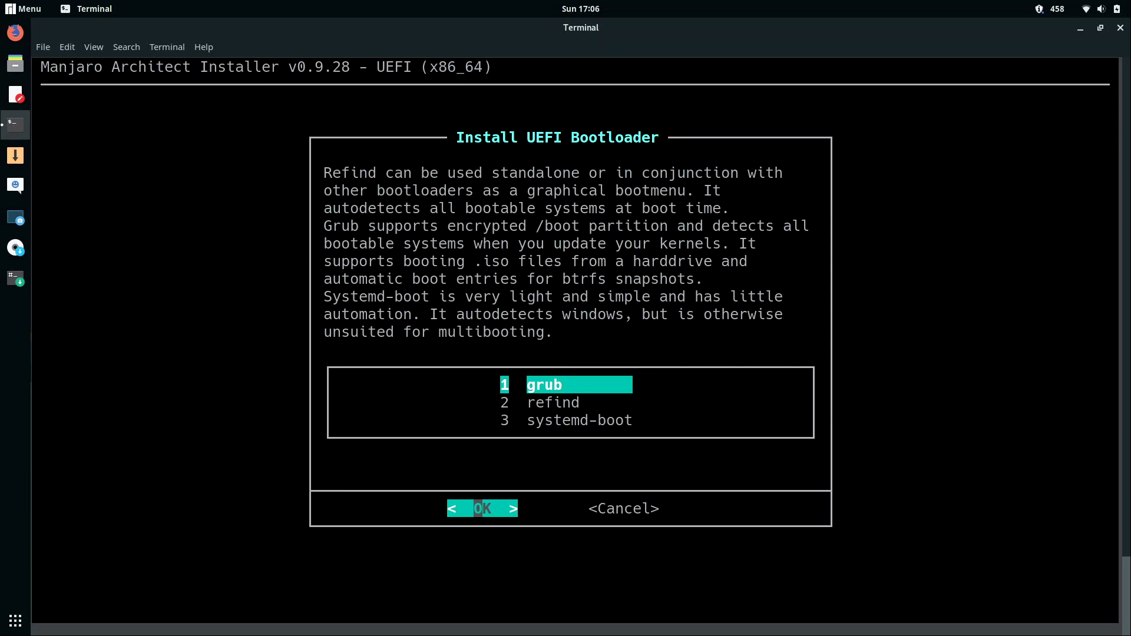
{"action": "key", "text": "Return"}
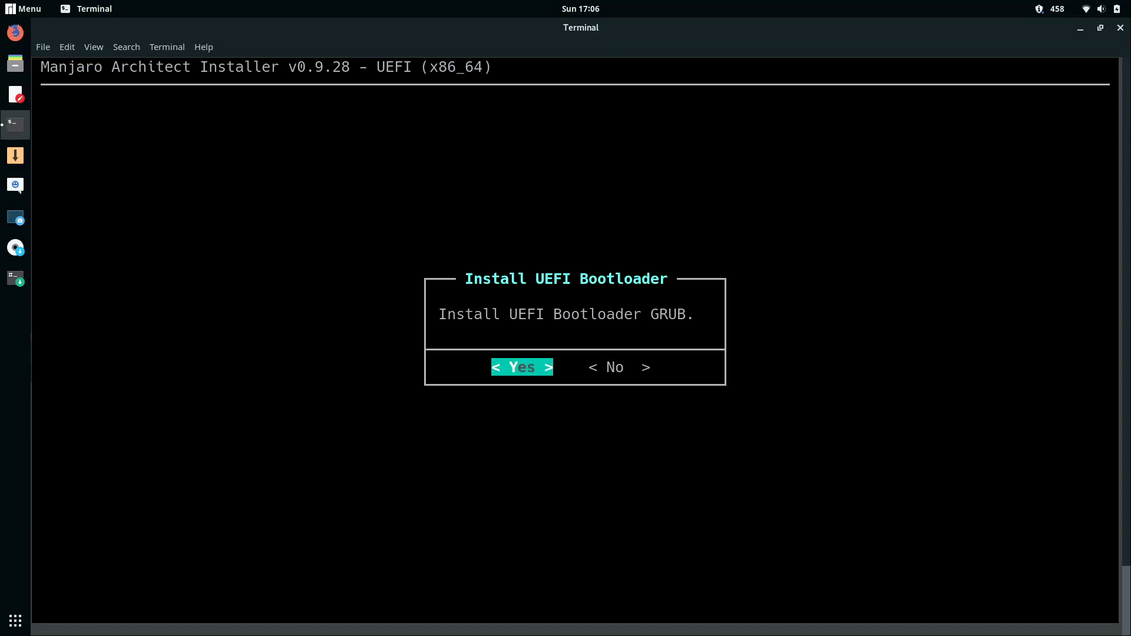
{"action": "key", "text": "Return"}
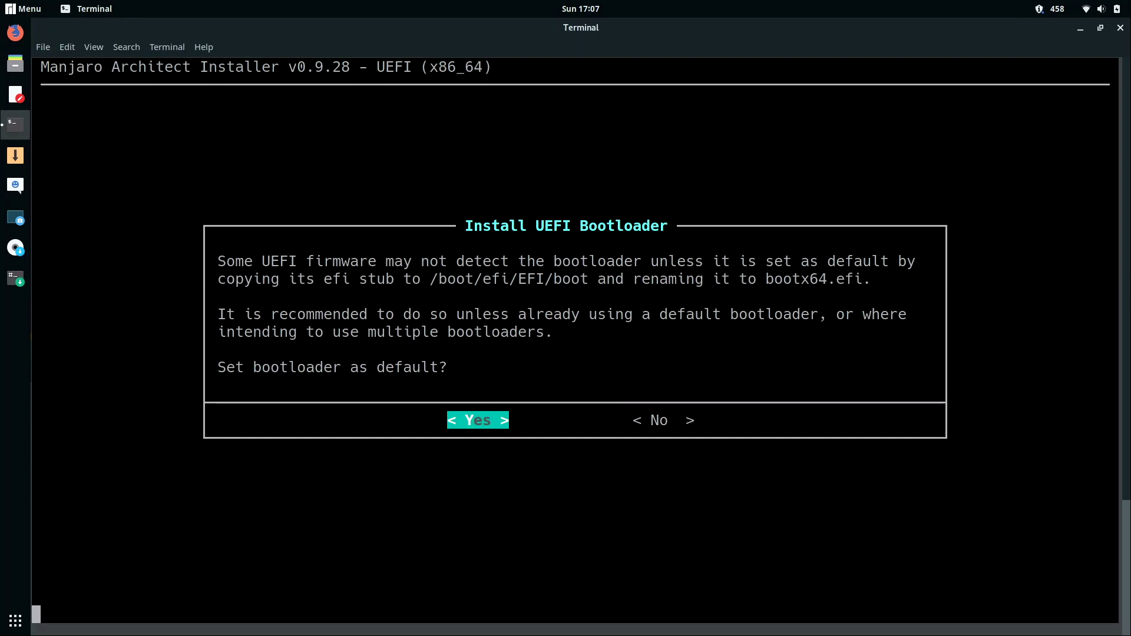
{"action": "key", "text": "Return"}
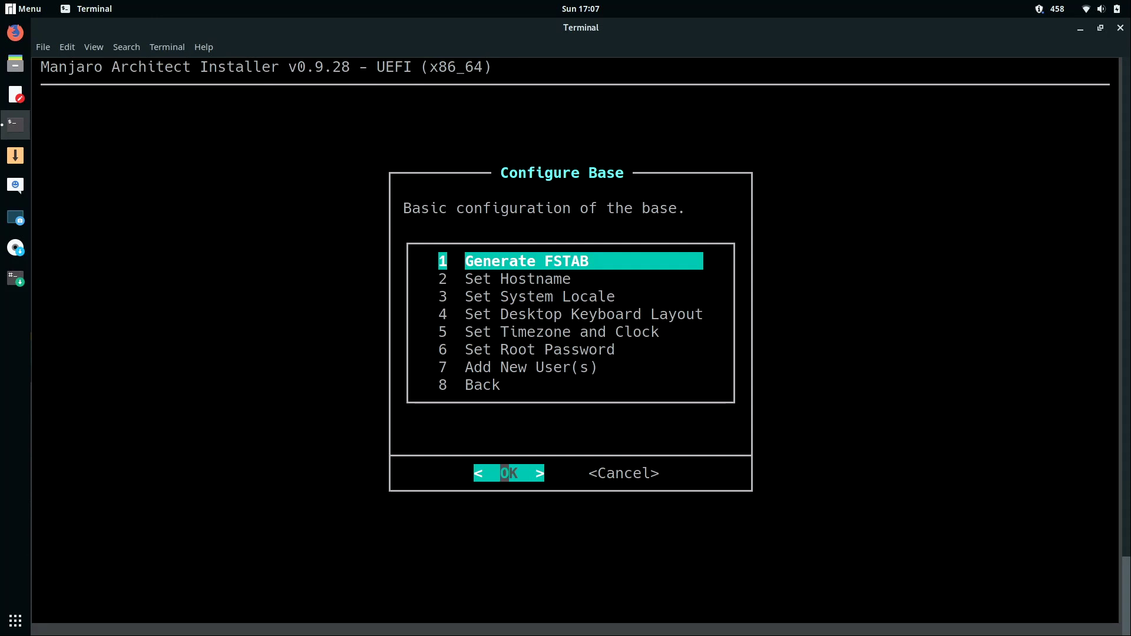
Generate fstab by UUID, keep hostname manjaro, and set locale to en_US.UTF-8.
{"action": "key", "text": "Return"}
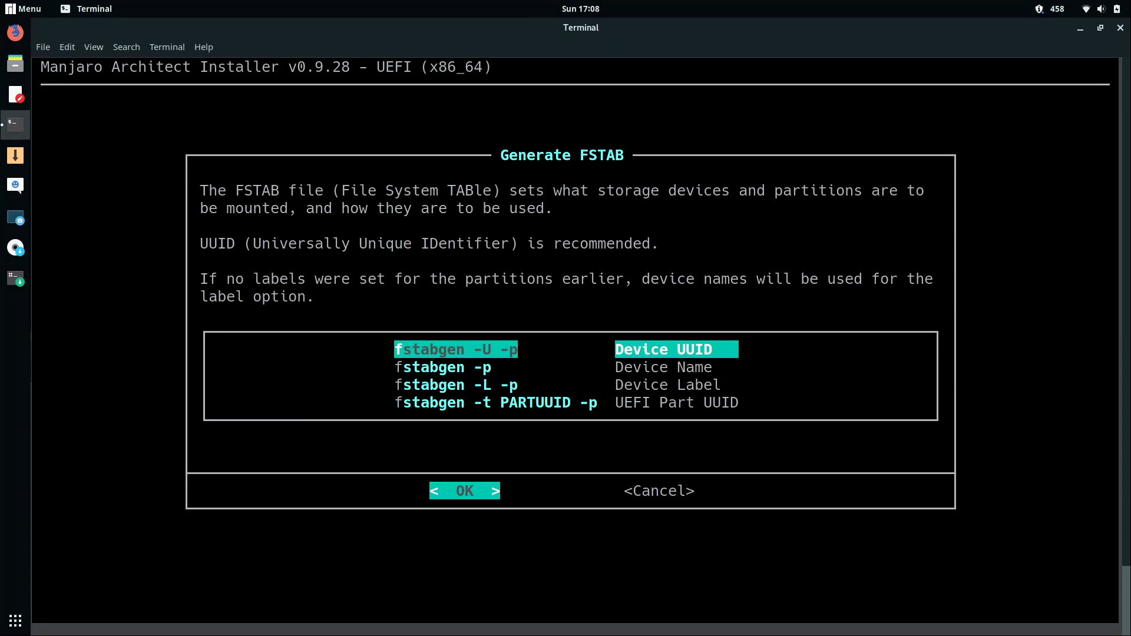
{"action": "key", "text": "Return"}
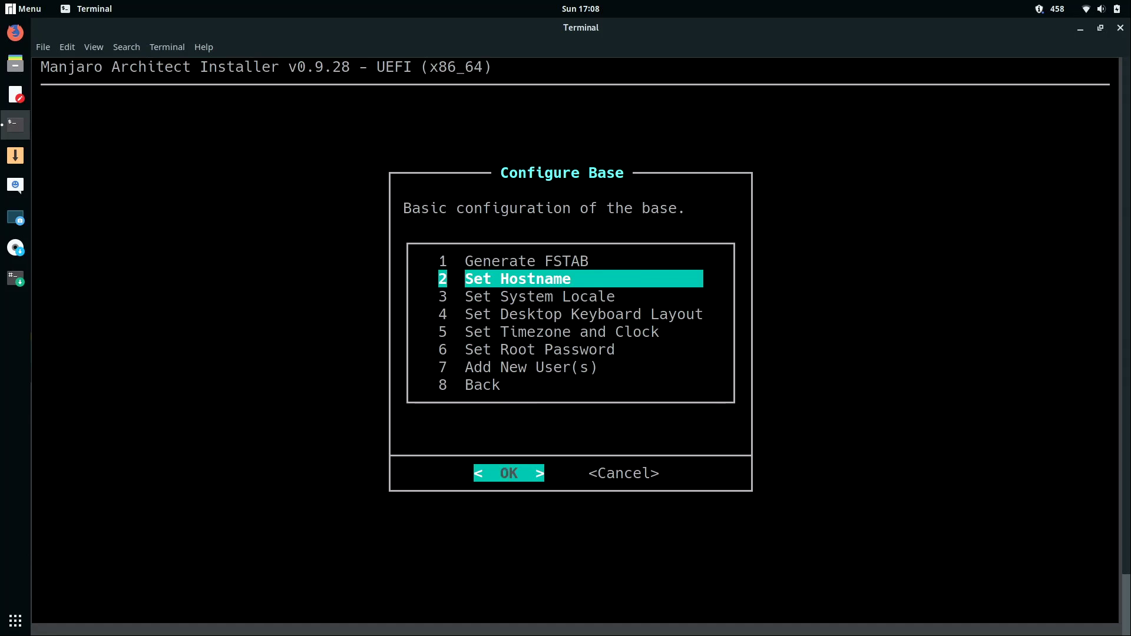
{"action": "key", "text": "Return"}
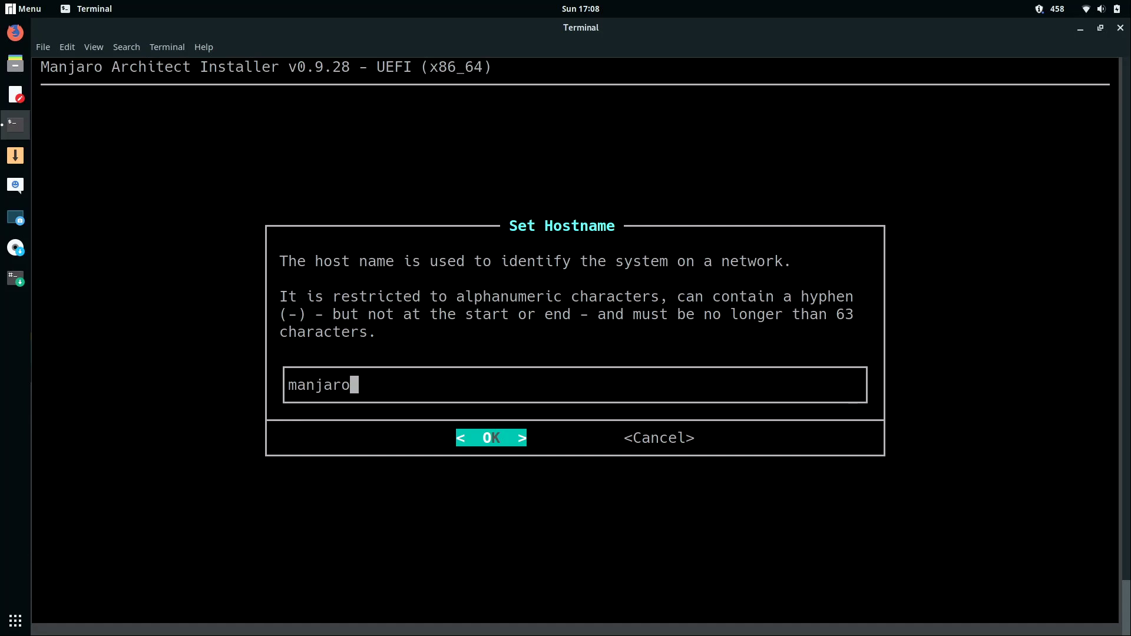
{"action": "key", "text": "Return"}
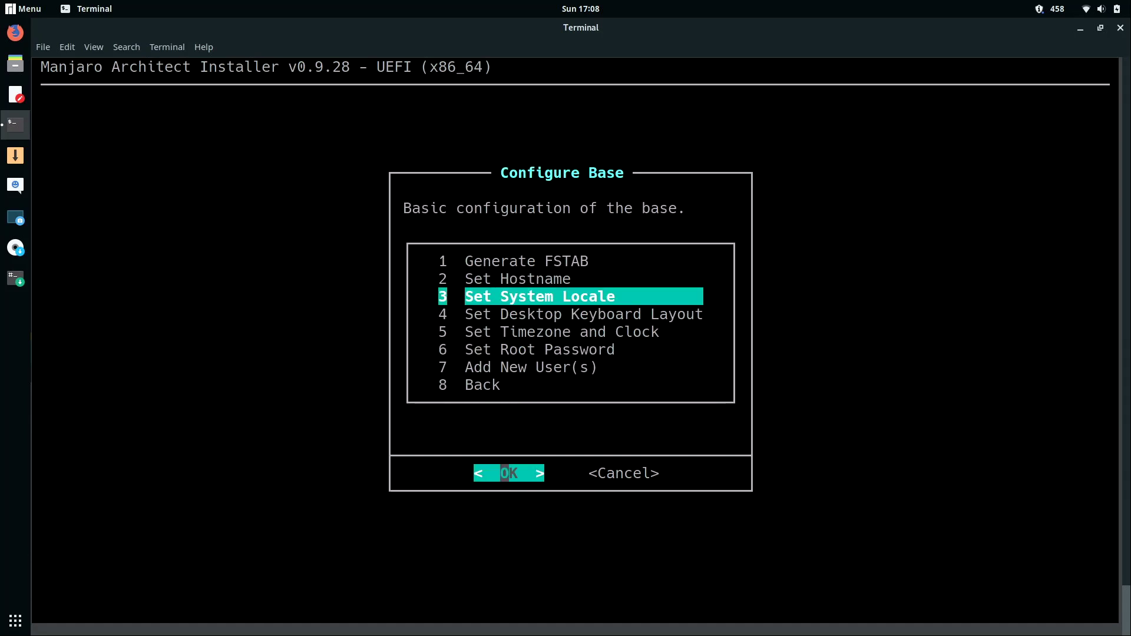
{"action": "key", "text": "Return"}
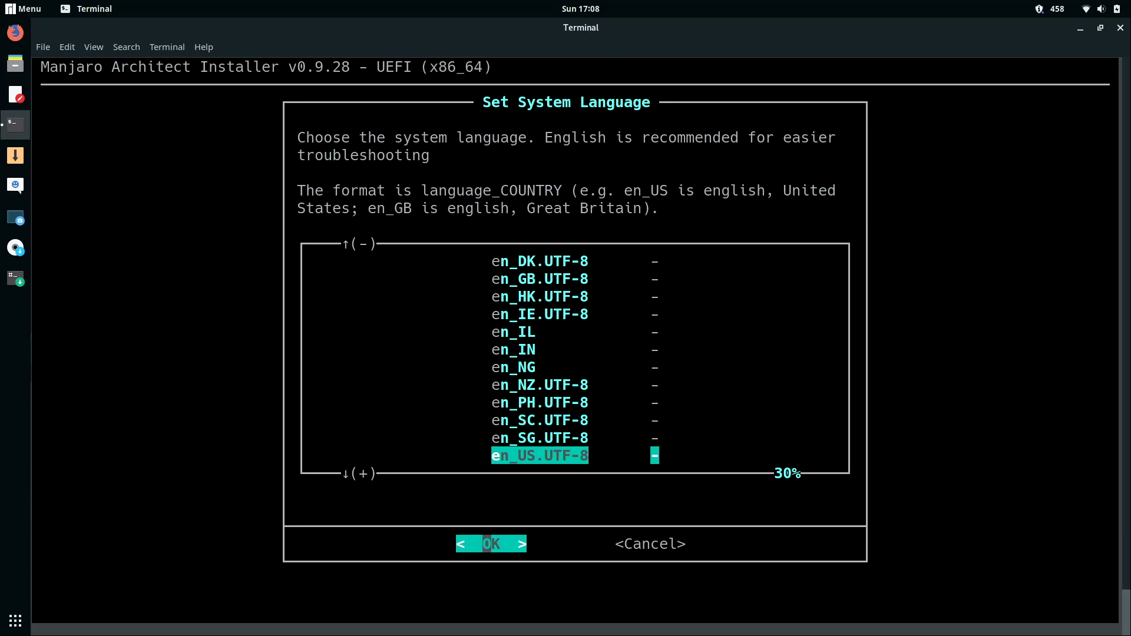
{"action": "key", "text": "Return"}
Set the desktop keyboard layout to us.
{"action": "key", "text": "Return"}
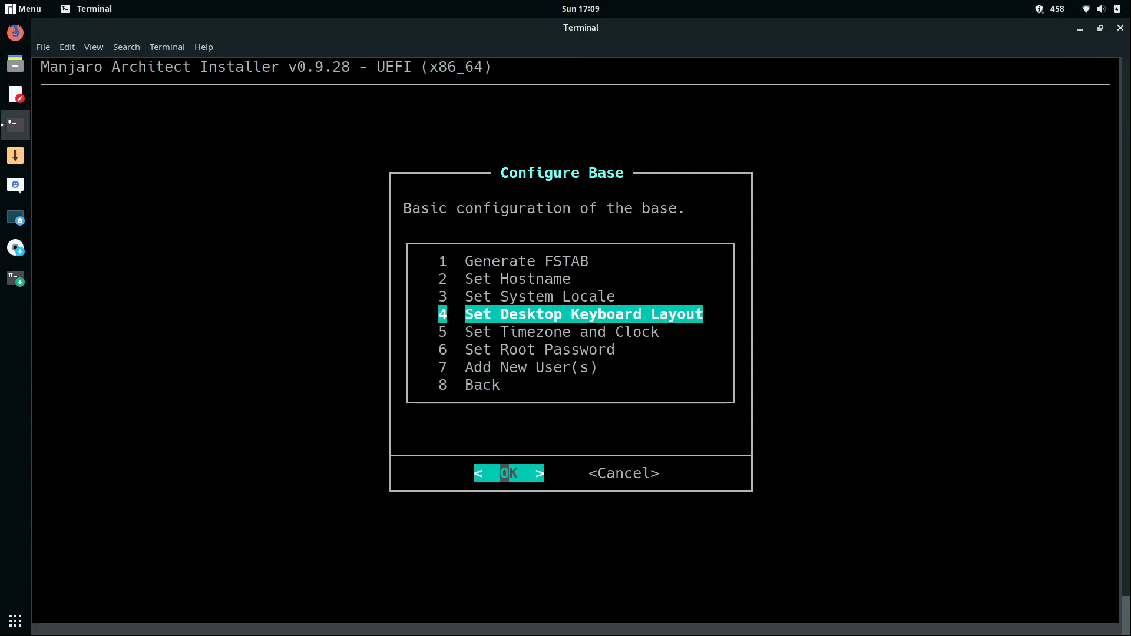
{"action": "key", "text": "Return"}
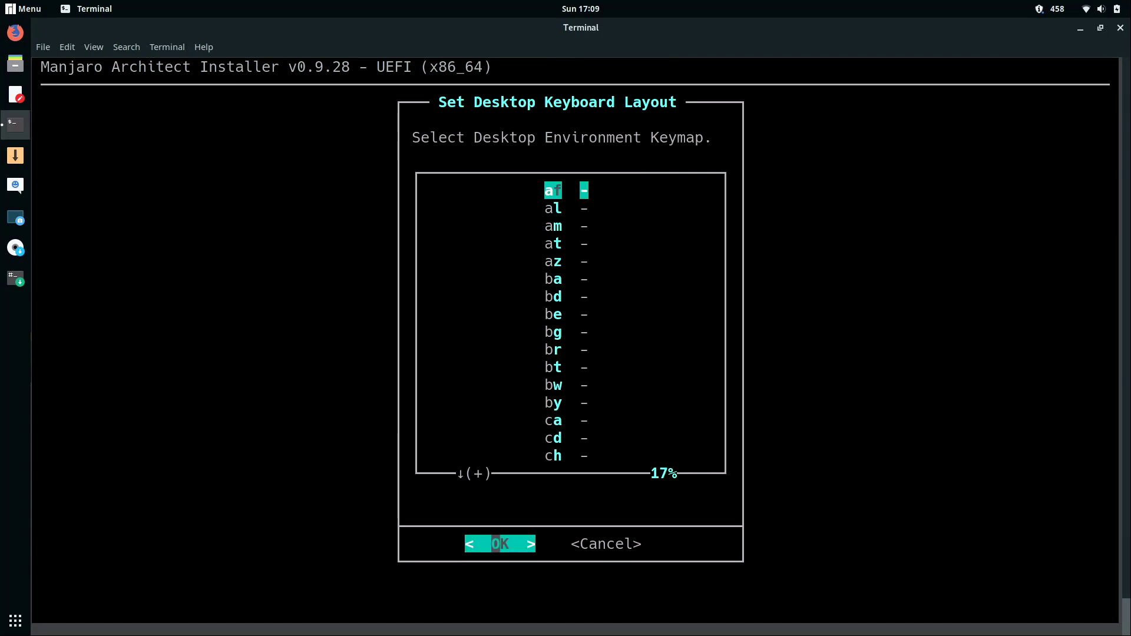
{"action": "key", "text": "Down"}
{"action": "key", "text": "Down"}
{"action": "key", "text": "Down"}
{"action": "key", "text": "Down"}
{"action": "key", "text": "Down"}
{"action": "key", "text": "Down"}
{"action": "key", "text": "Down"}
{"action": "key", "text": "Down"}
{"action": "key", "text": "Down"}
{"action": "key", "text": "Down"}
{"action": "key", "text": "Down"}
{"action": "key", "text": "Down"}
{"action": "key", "text": "Down"}
{"action": "key", "text": "Down"}
{"action": "key", "text": "Down"}
{"action": "key", "text": "Down"}
{"action": "key", "text": "Down"}
{"action": "key", "text": "Down"}
{"action": "key", "text": "Down"}
{"action": "key", "text": "Down"}
{"action": "key", "text": "Down"}
{"action": "key", "text": "Down"}
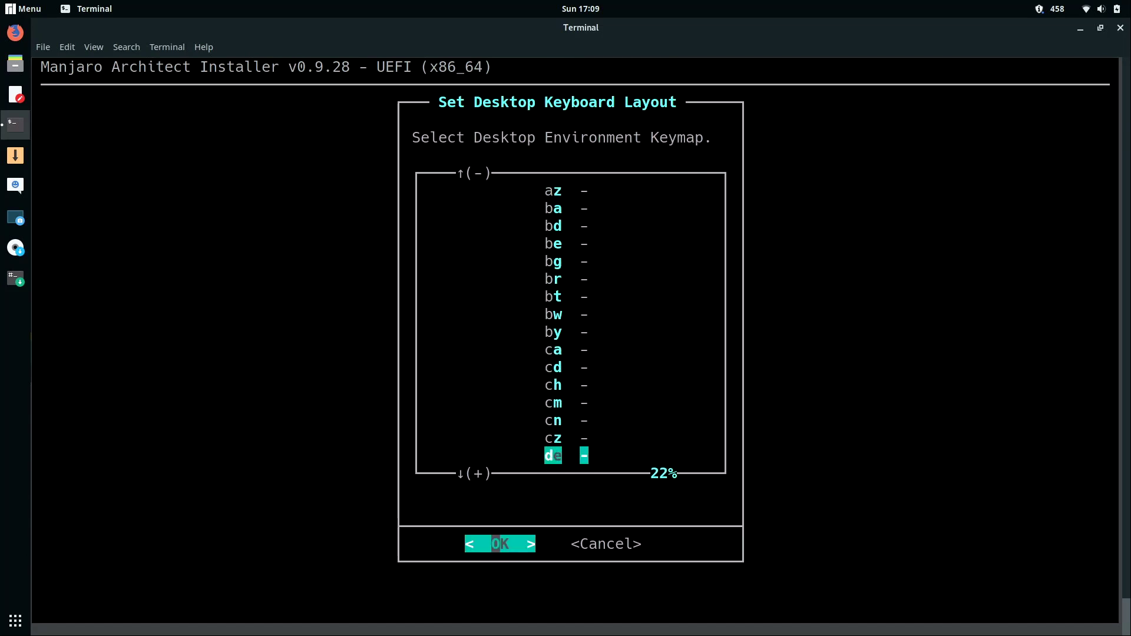
{"action": "key", "text": "End"}
{"action": "key", "text": "Up"}
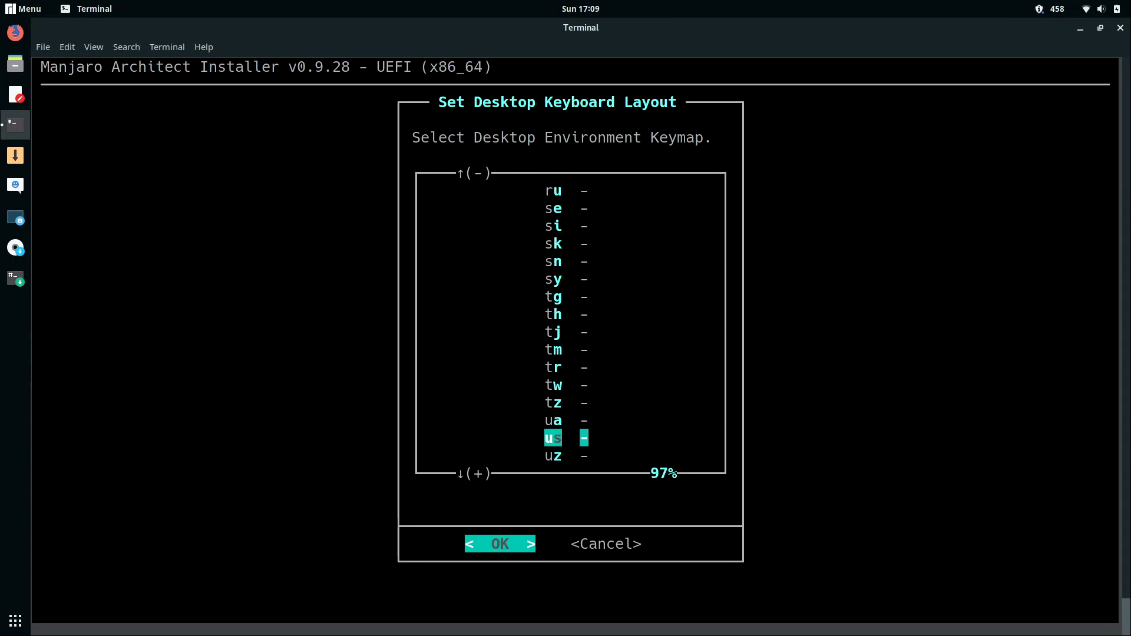
{"action": "key", "text": "Return"}
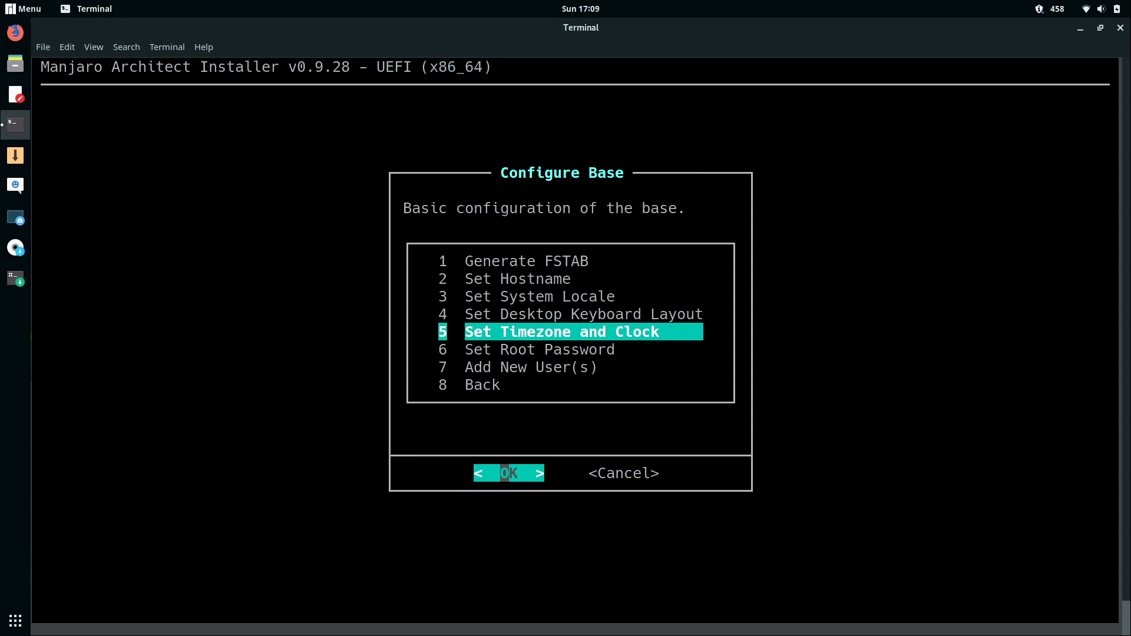
Set the time zone to America/Detroit with the hardware clock on UTC.
{"action": "key", "text": "Return"}
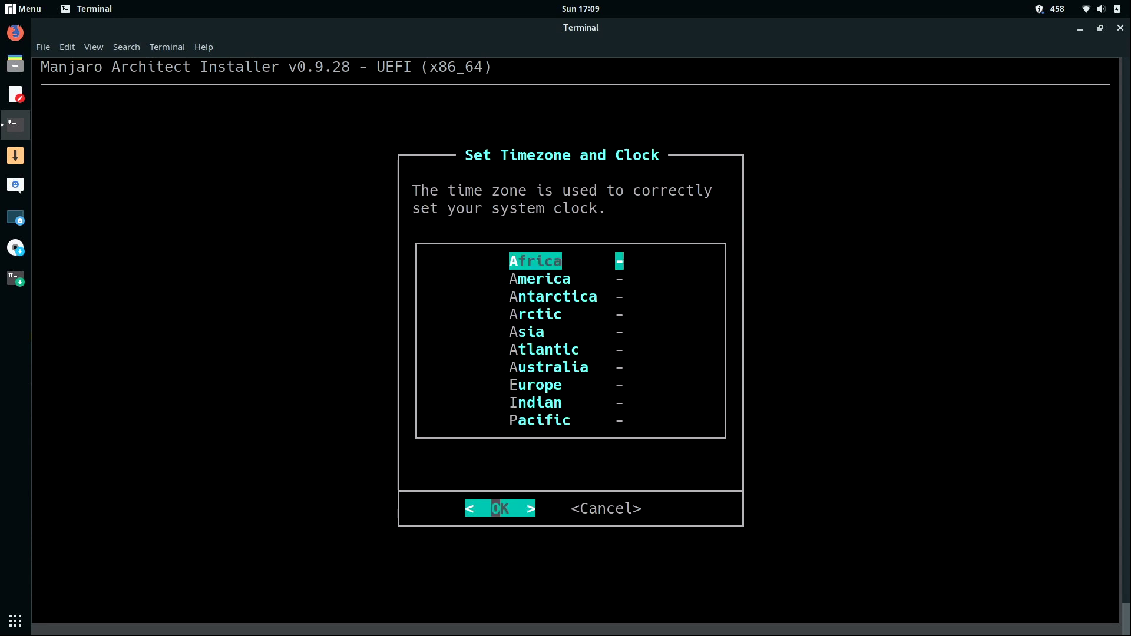
{"action": "key", "text": "Down"}
{"action": "key", "text": "Return"}
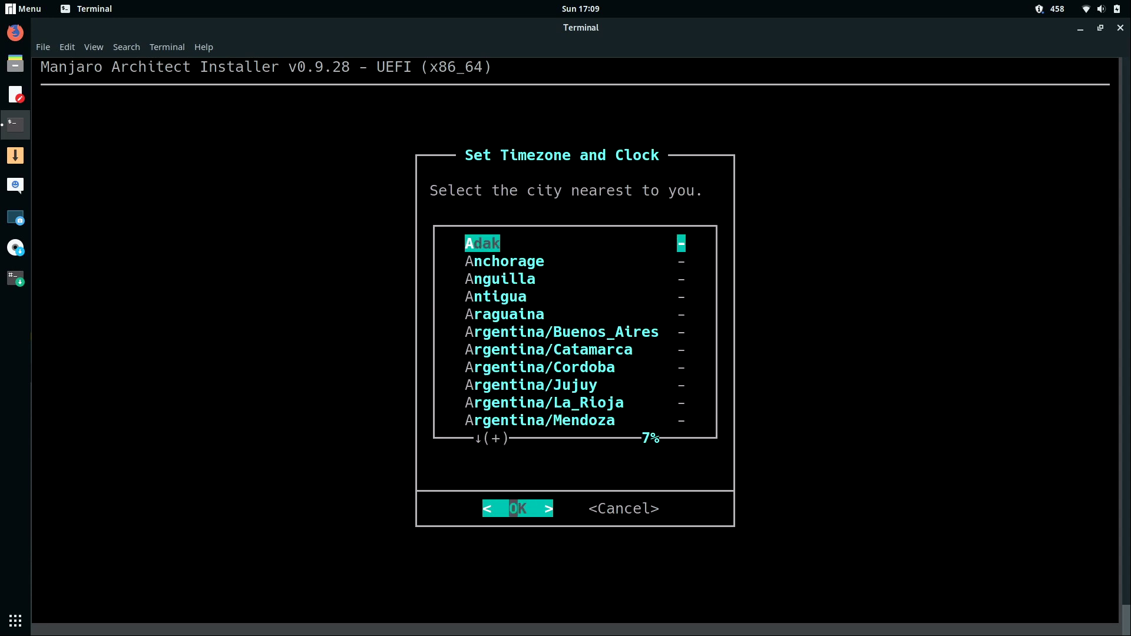
{"action": "key", "text": "Down"}
{"action": "key", "text": "Down"}
{"action": "key", "text": "Down"}
{"action": "key", "text": "Down"}
{"action": "key", "text": "Down"}
{"action": "key", "text": "Down"}
{"action": "key", "text": "Down"}
{"action": "key", "text": "Down"}
{"action": "key", "text": "Down"}
{"action": "key", "text": "Down"}
{"action": "key", "text": "Down"}
{"action": "key", "text": "Down"}
{"action": "key", "text": "Down"}
{"action": "key", "text": "Down"}
{"action": "key", "text": "Down"}
{"action": "key", "text": "Down"}
{"action": "key", "text": "Down"}
{"action": "key", "text": "Down"}
{"action": "key", "text": "Down"}
{"action": "key", "text": "Down"}
{"action": "key", "text": "Down"}
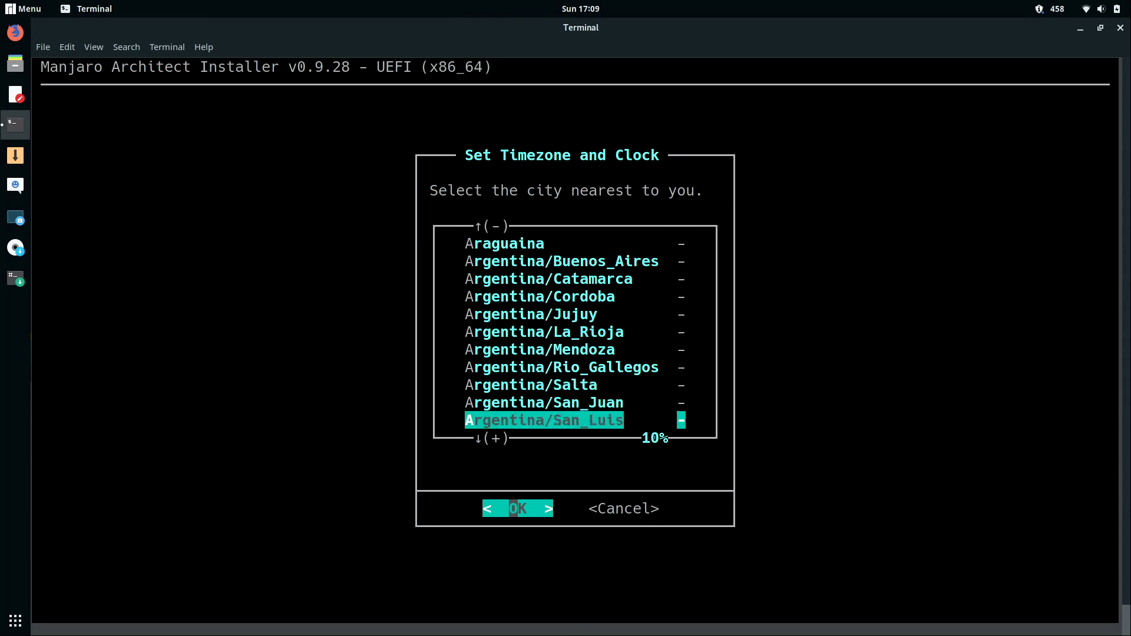
{"action": "key", "text": "Down"}
{"action": "key", "text": "Down"}
{"action": "key", "text": "Down"}
{"action": "key", "text": "Down"}
{"action": "key", "text": "Down"}
{"action": "key", "text": "Down"}
{"action": "key", "text": "Down"}
{"action": "key", "text": "Down"}
{"action": "key", "text": "Down"}
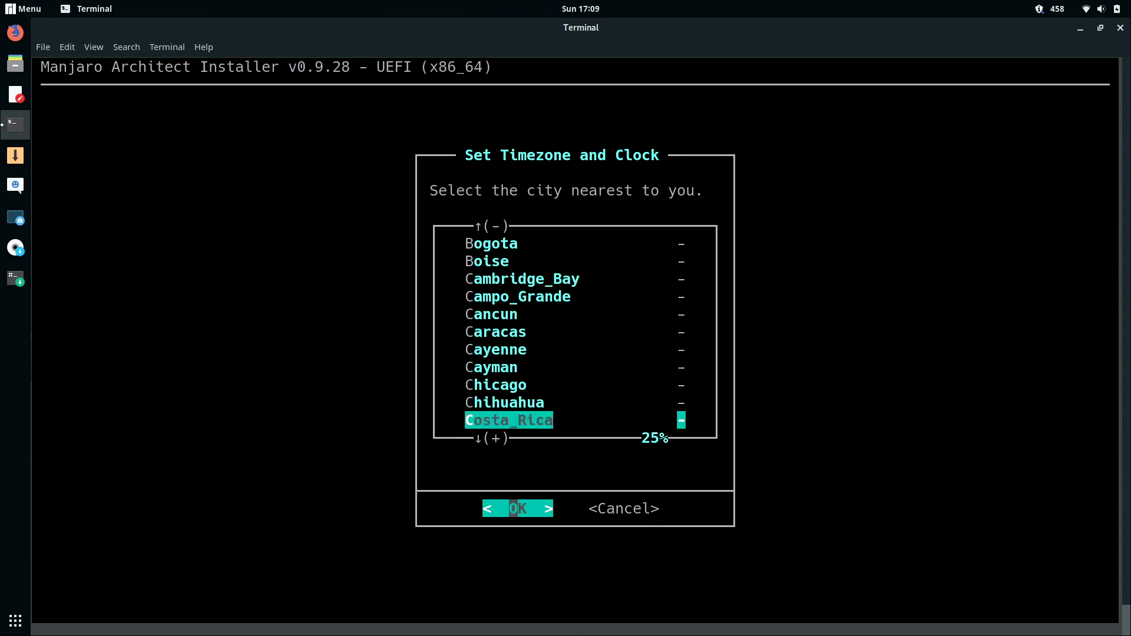
{"action": "key", "text": "Down"}
{"action": "key", "text": "Down"}
{"action": "key", "text": "Down"}
{"action": "key", "text": "Down"}
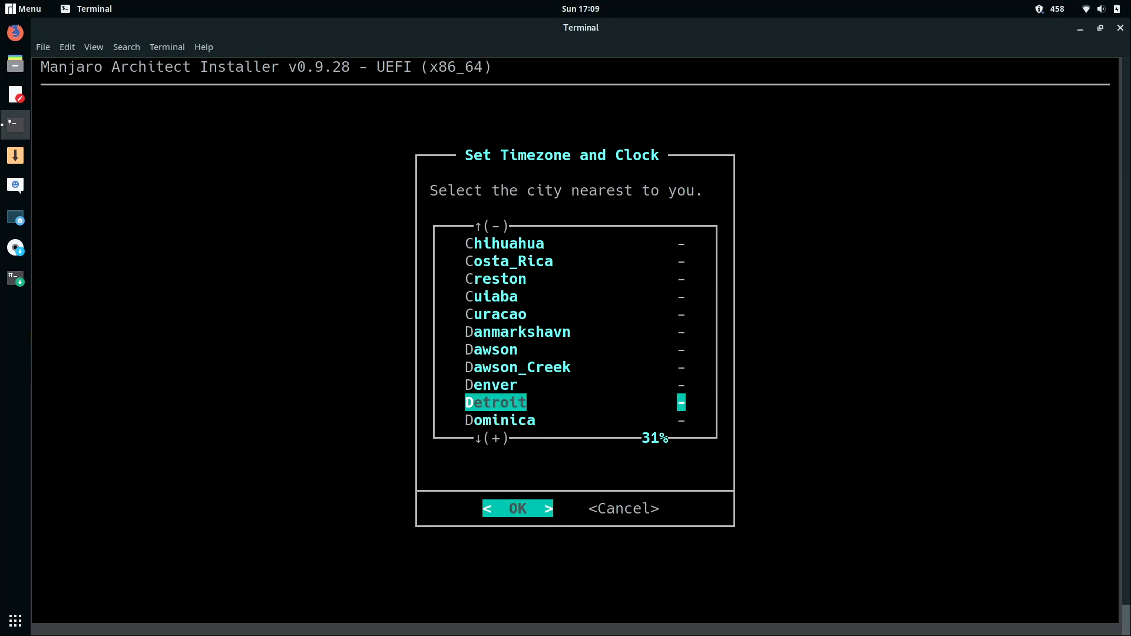
{"action": "key", "text": "Return"}
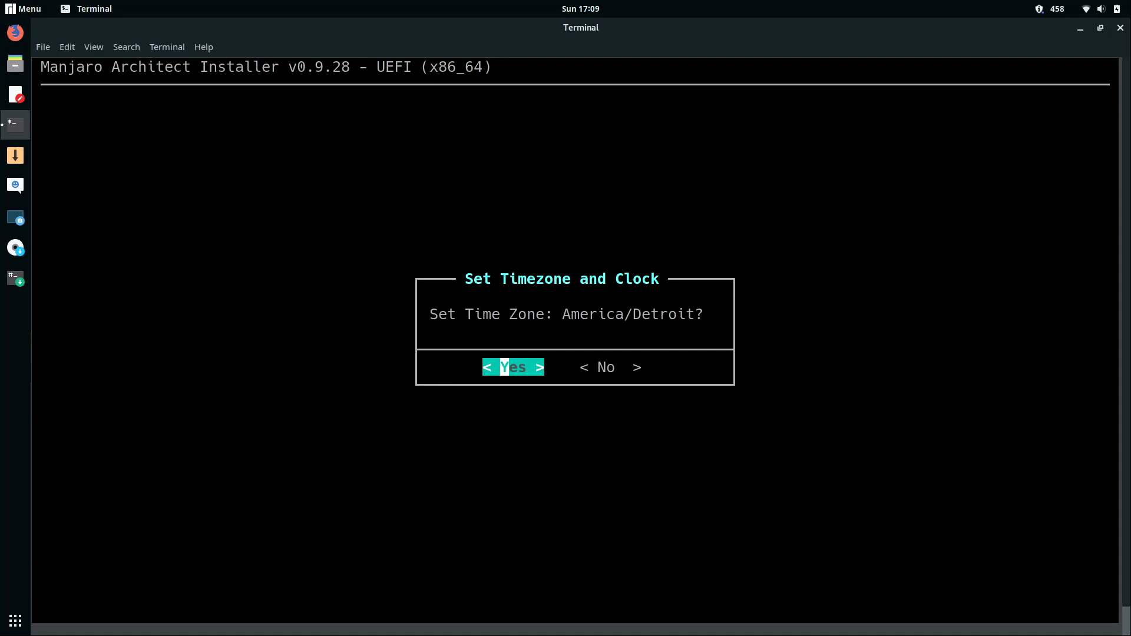
{"action": "key", "text": "Return"}
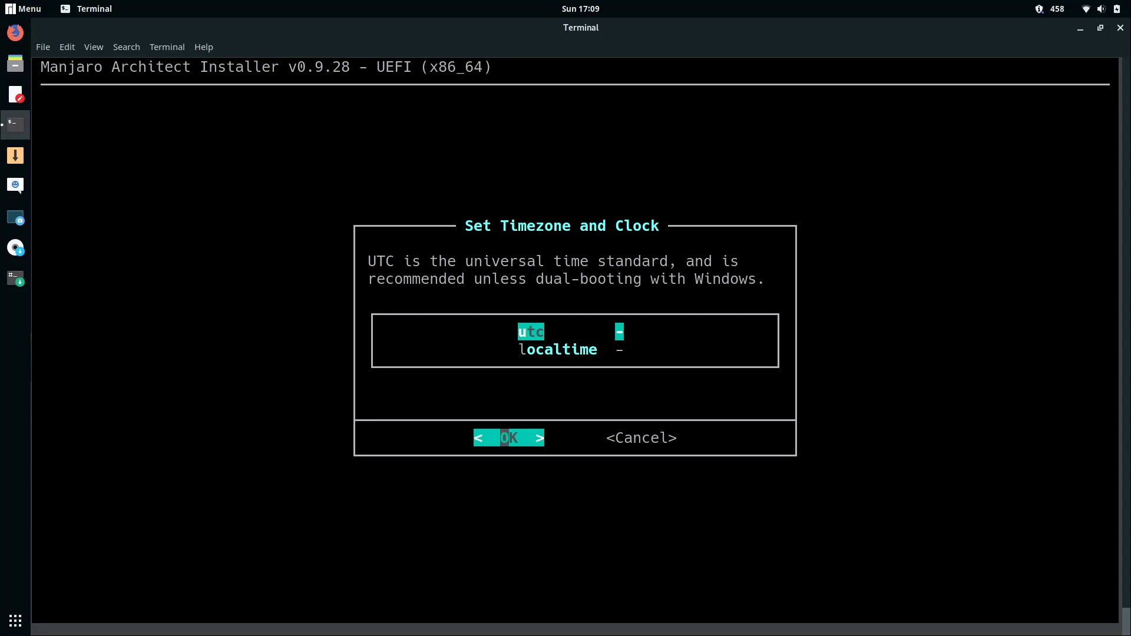
{"action": "key", "text": "Return"}
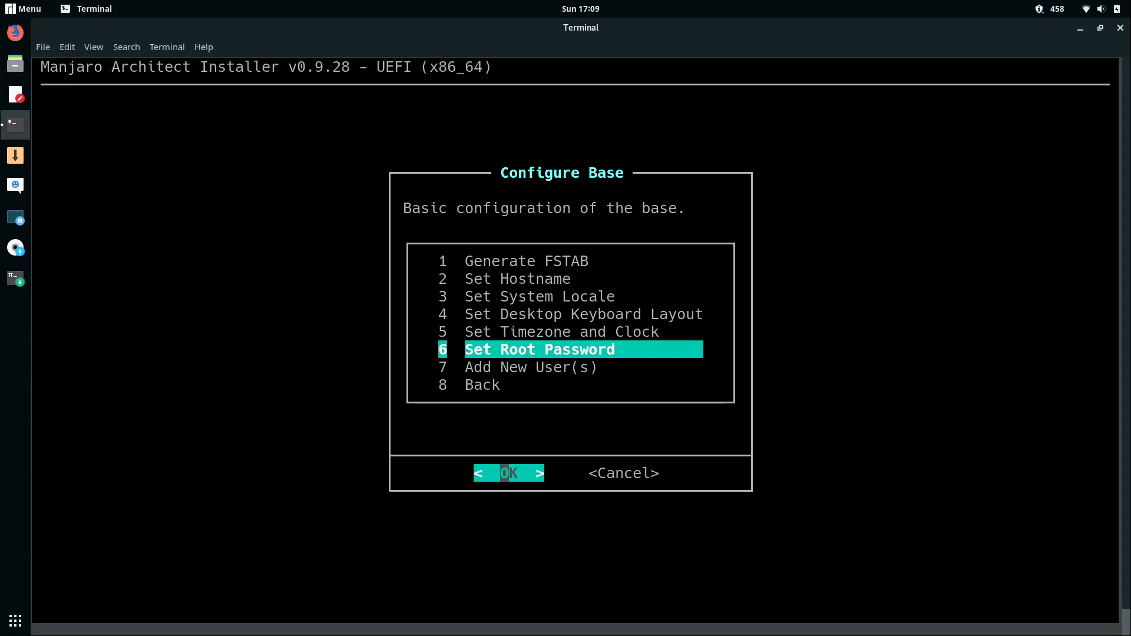
Set the root password, entering it twice.
{"action": "key", "text": "Return"}
{"action": "type", "text": "*********"}
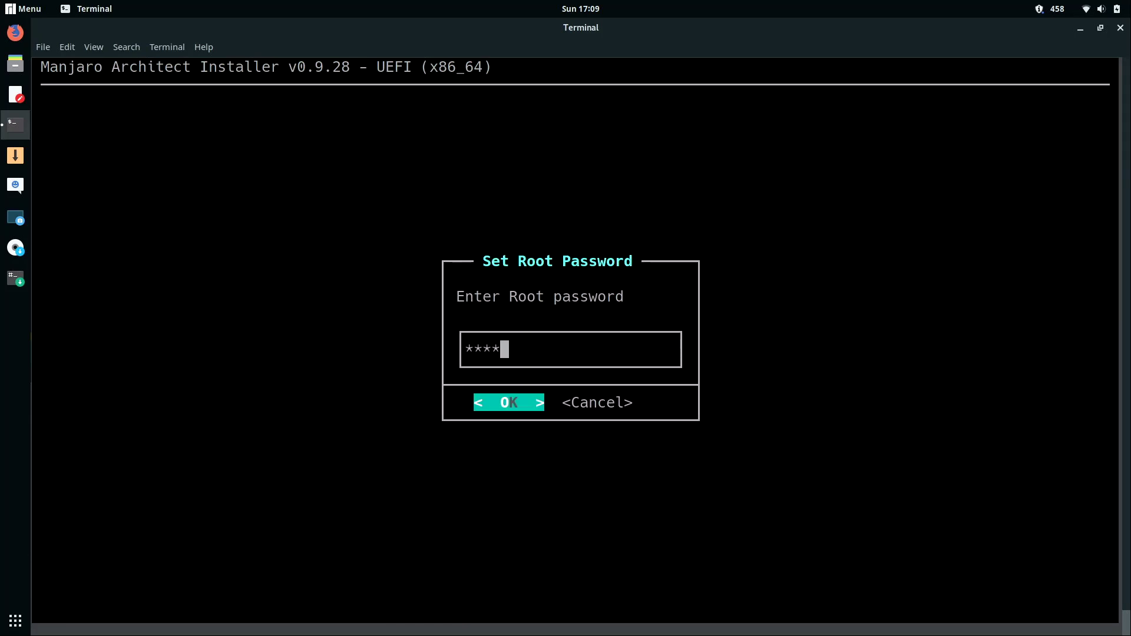
{"action": "key", "text": "Return"}
{"action": "type", "text": "*******"}
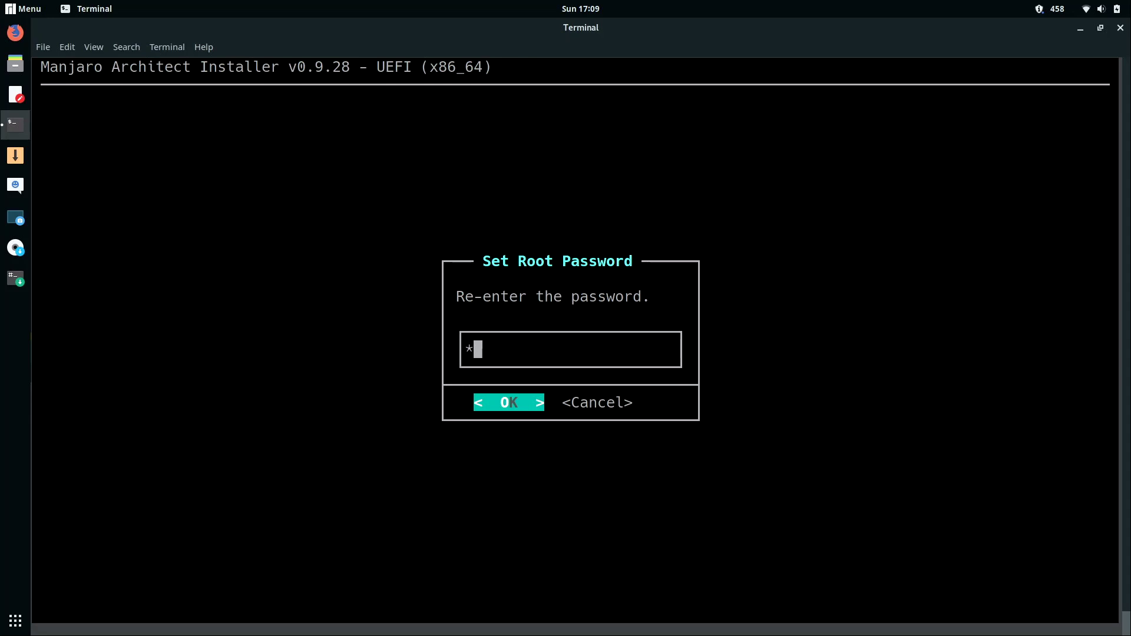
{"action": "type", "text": "**"}
{"action": "key", "text": "Return"}
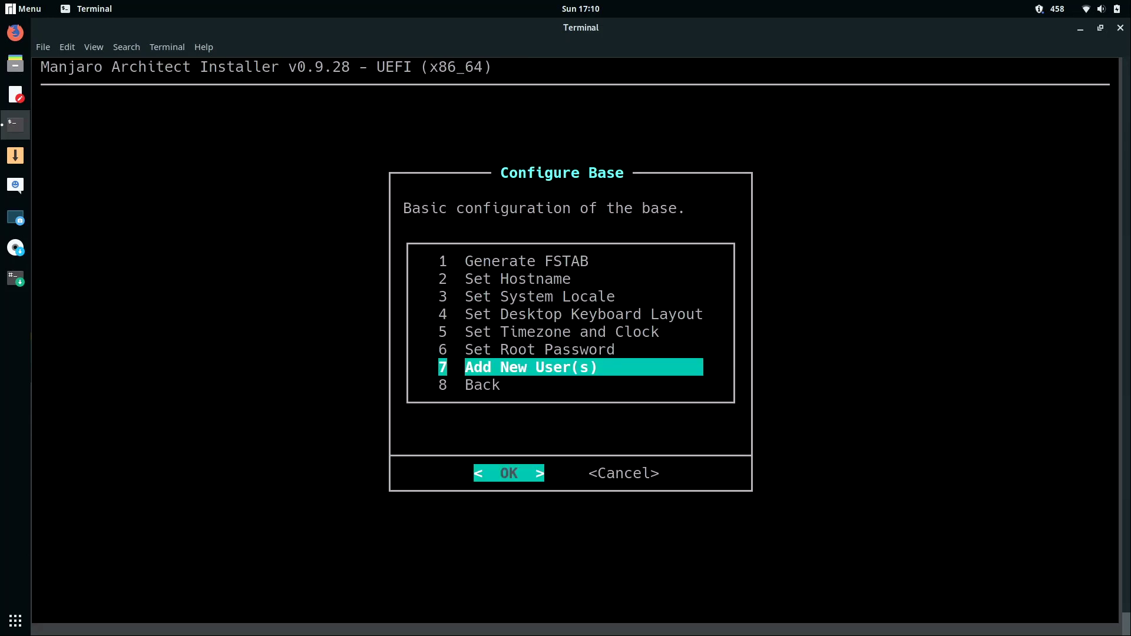
Add a new user with bash as the default shell and set its password.
{"action": "key", "text": "Return"}
{"action": "type", "text": "jay"}
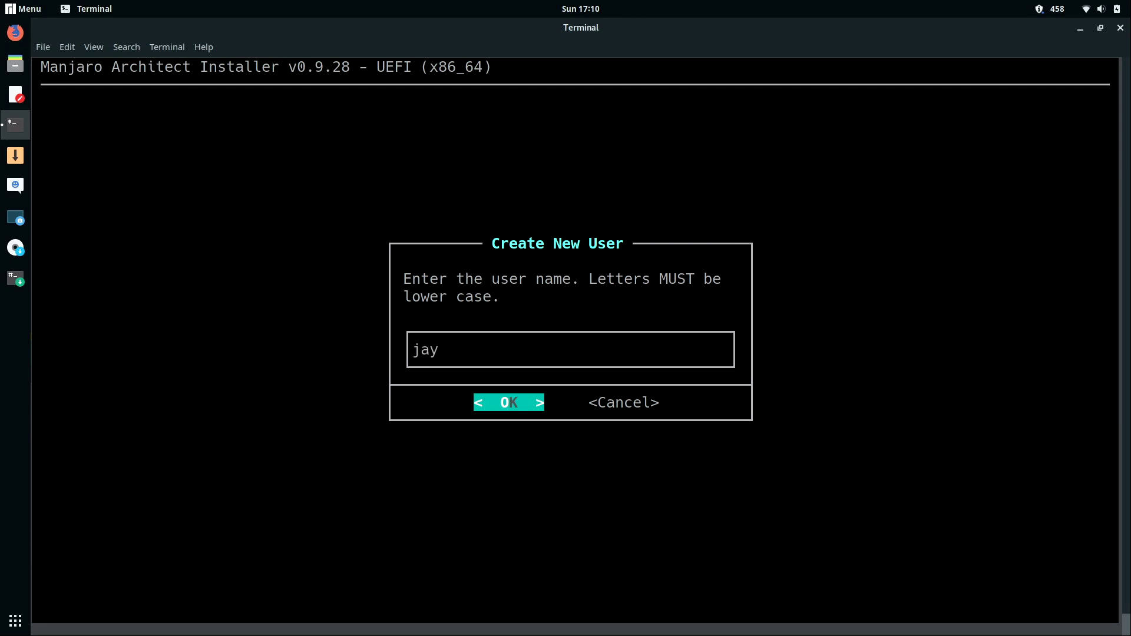
{"action": "key", "text": "Return"}
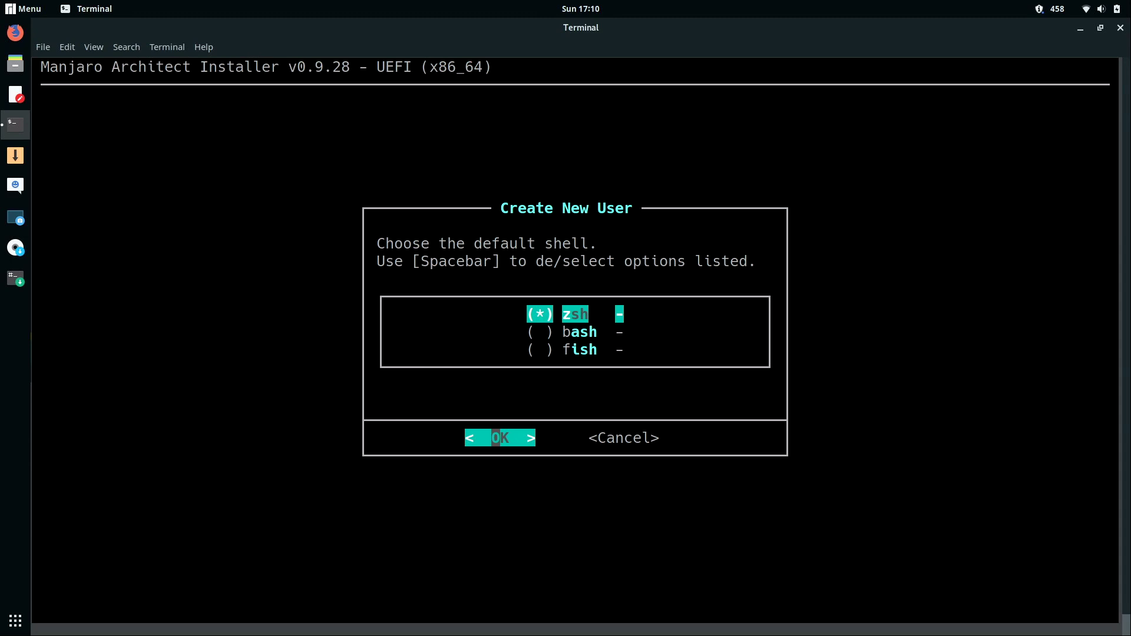
{"action": "key", "text": "Down"}
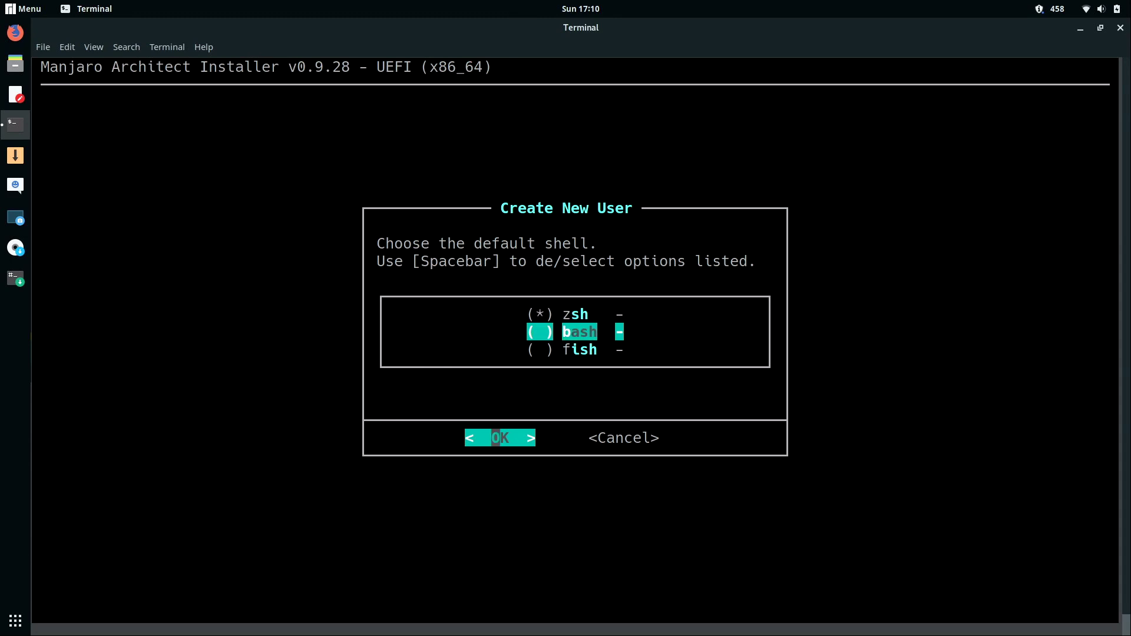
{"action": "key", "text": "space"}
{"action": "key", "text": "Up"}
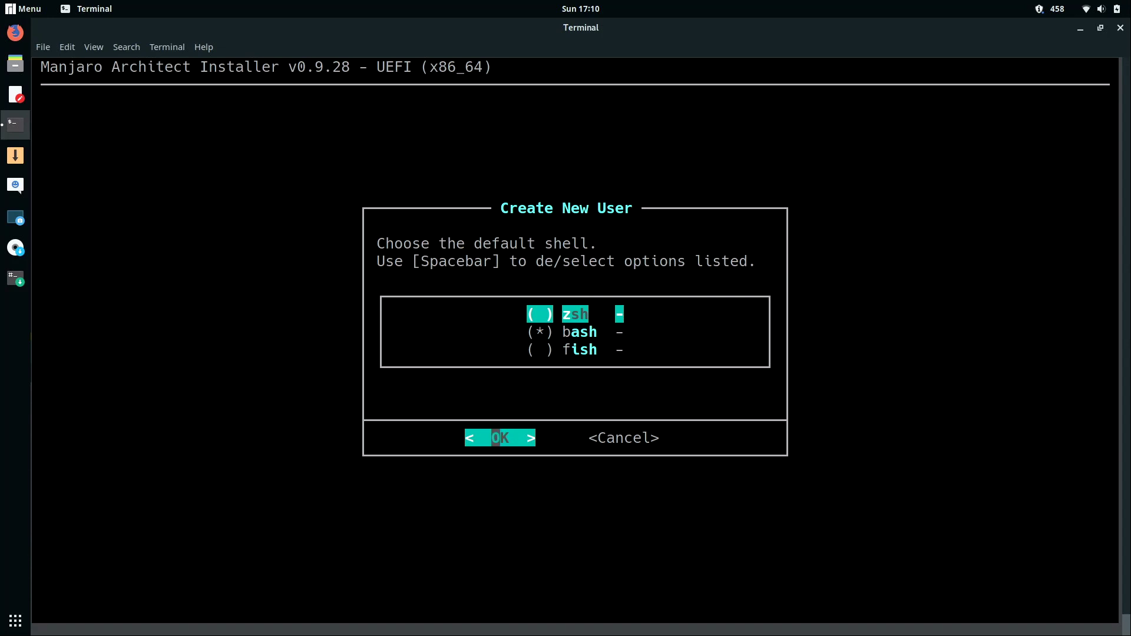
{"action": "key", "text": "Down"}
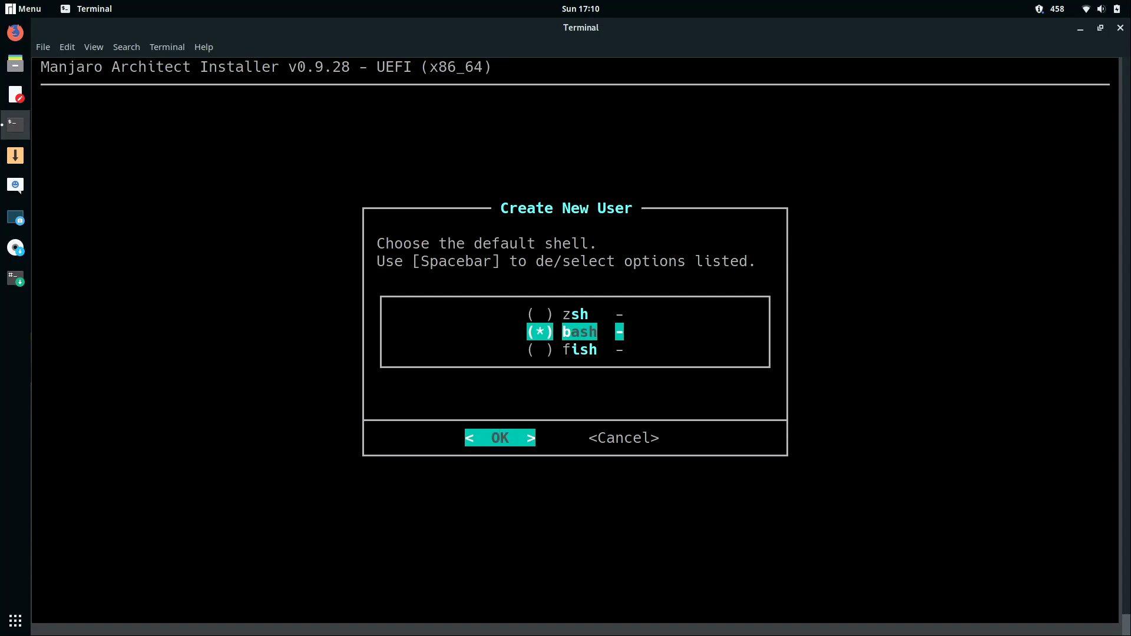
{"action": "key", "text": "Return"}
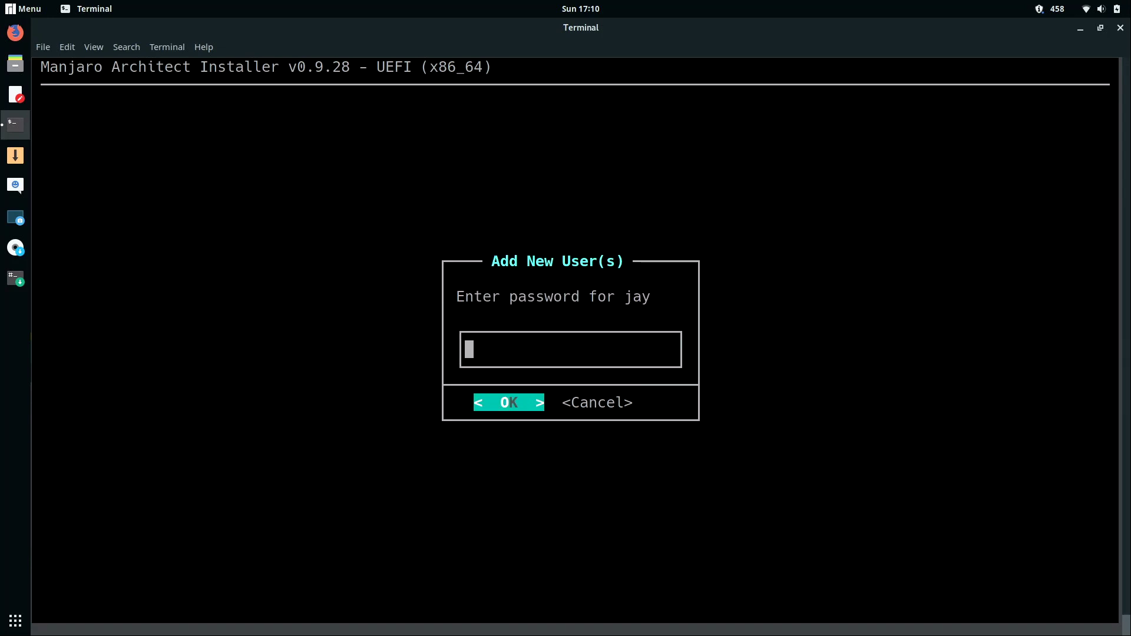
{"action": "type", "text": "*********"}
{"action": "key", "text": "Return"}
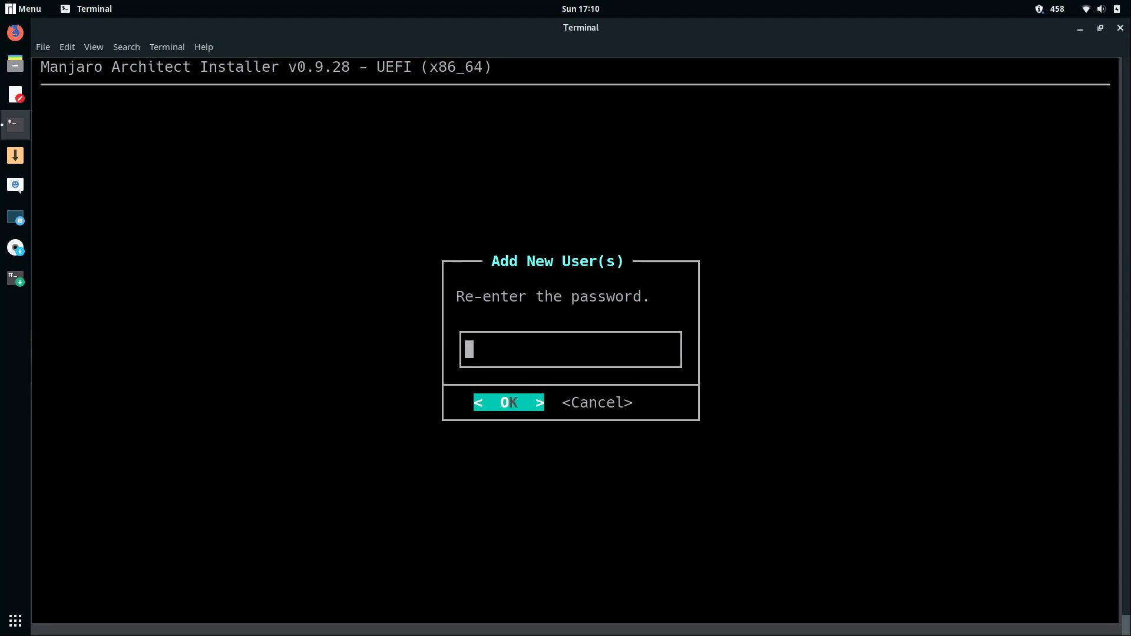
{"action": "type", "text": "*********"}
{"action": "key", "text": "Return"}
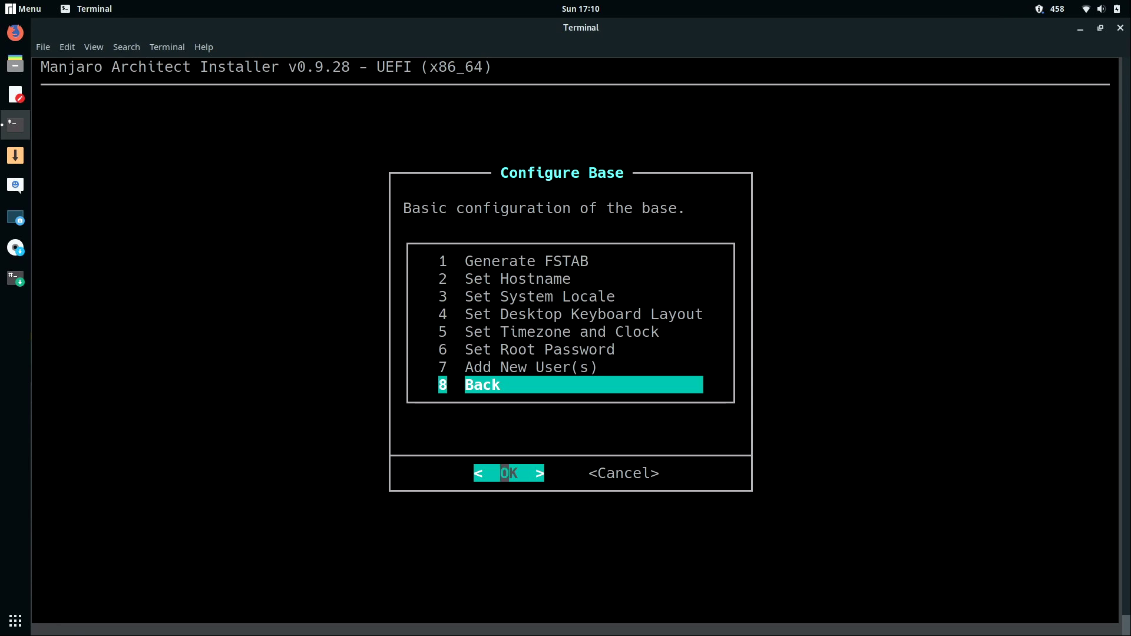
{"action": "key", "text": "Return"}
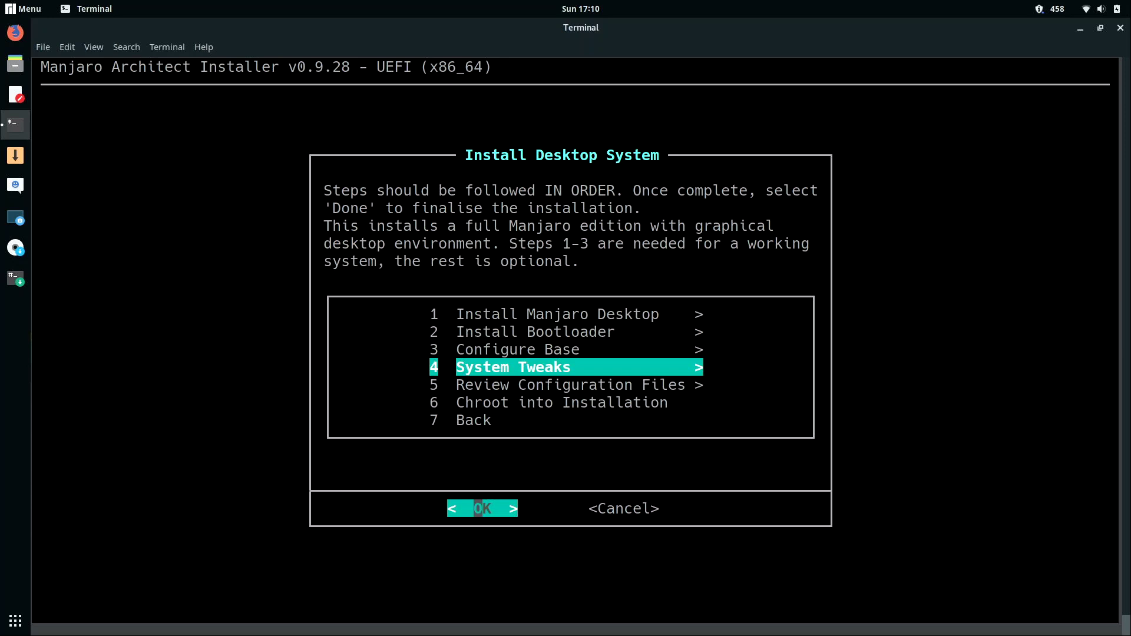
{"action": "key", "text": "Return"}
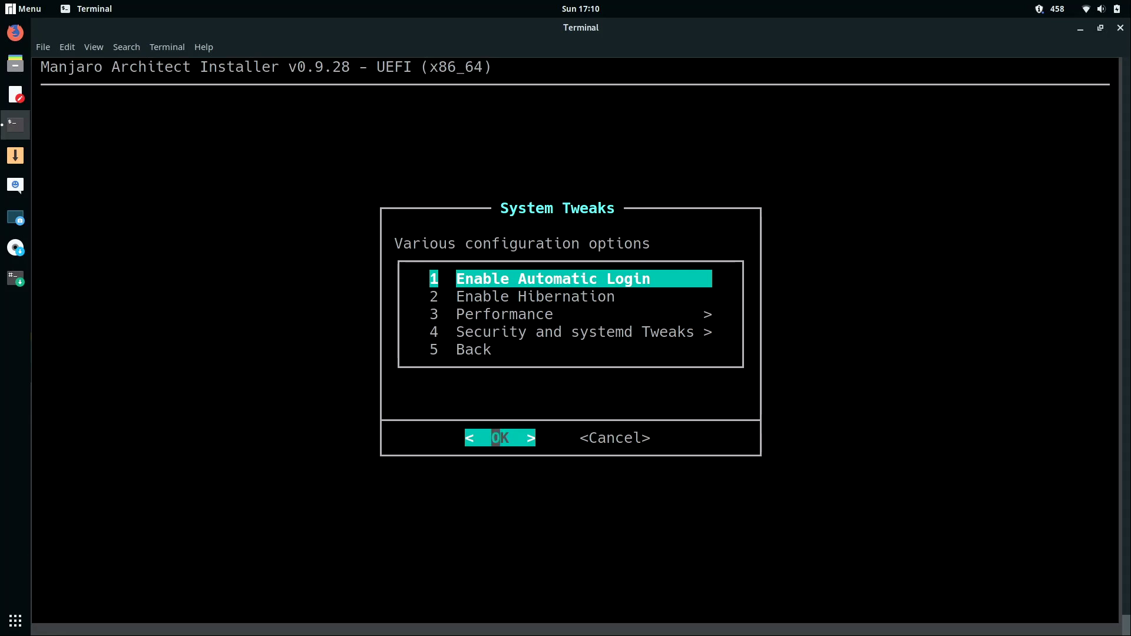
{"action": "key", "text": "Down"}
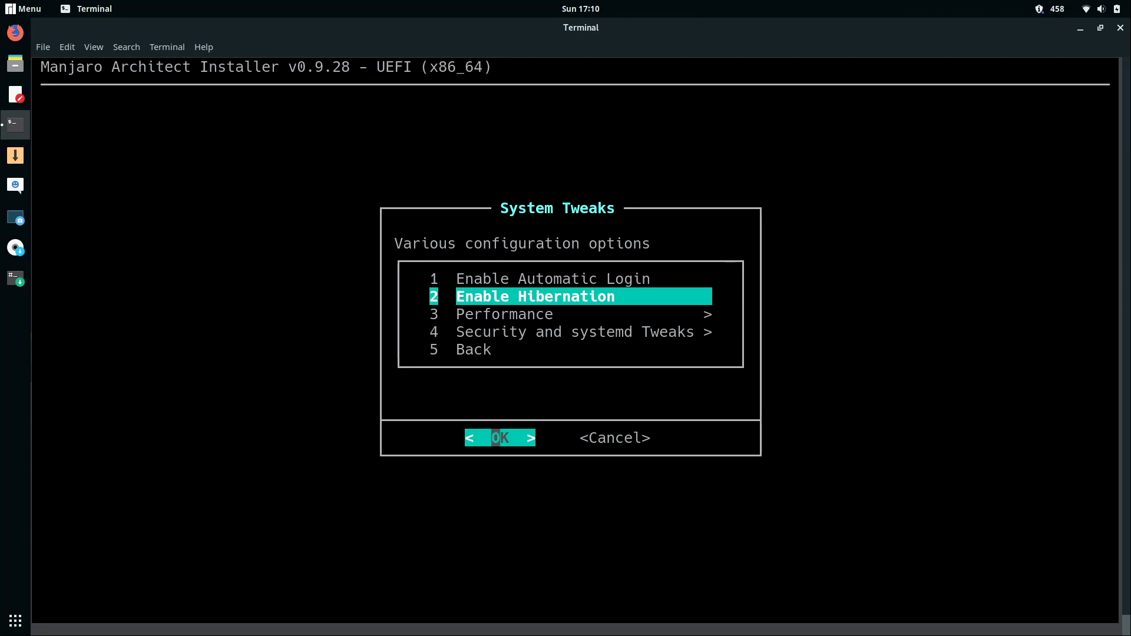
{"action": "key", "text": "Down"}
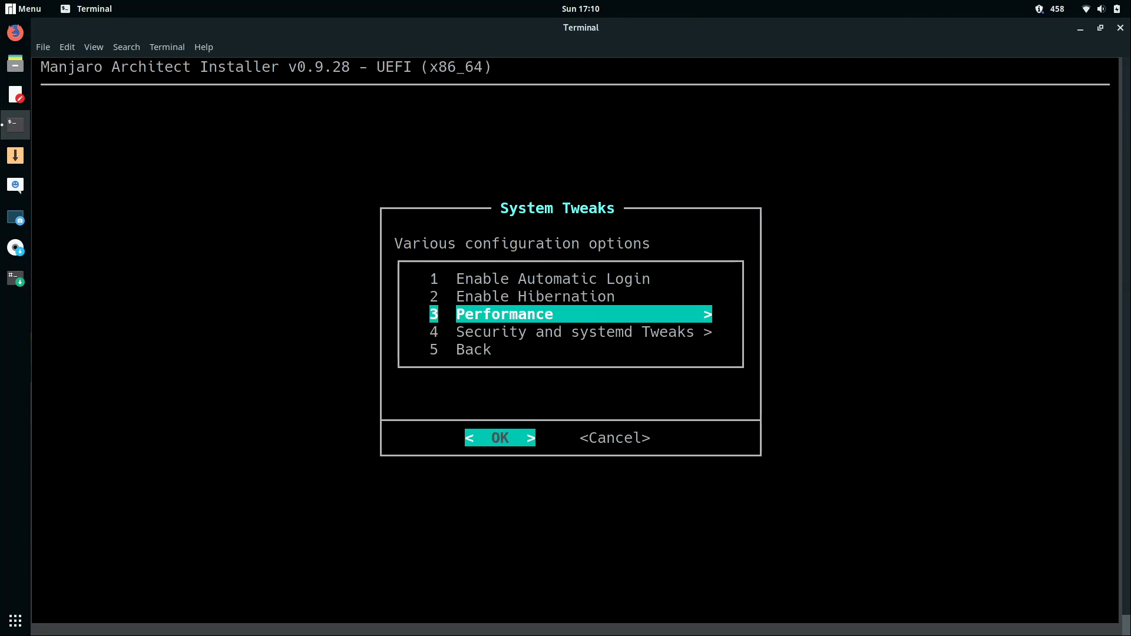
{"action": "key", "text": "Return"}
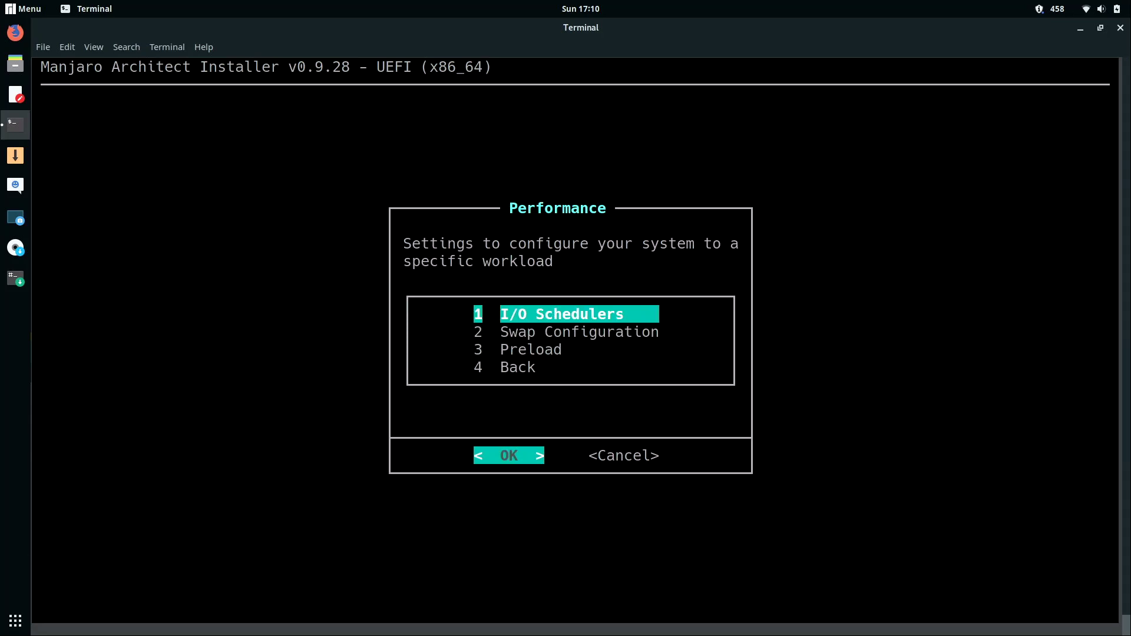
{"action": "key", "text": "Down"}
{"action": "key", "text": "Down"}
{"action": "key", "text": "Down"}
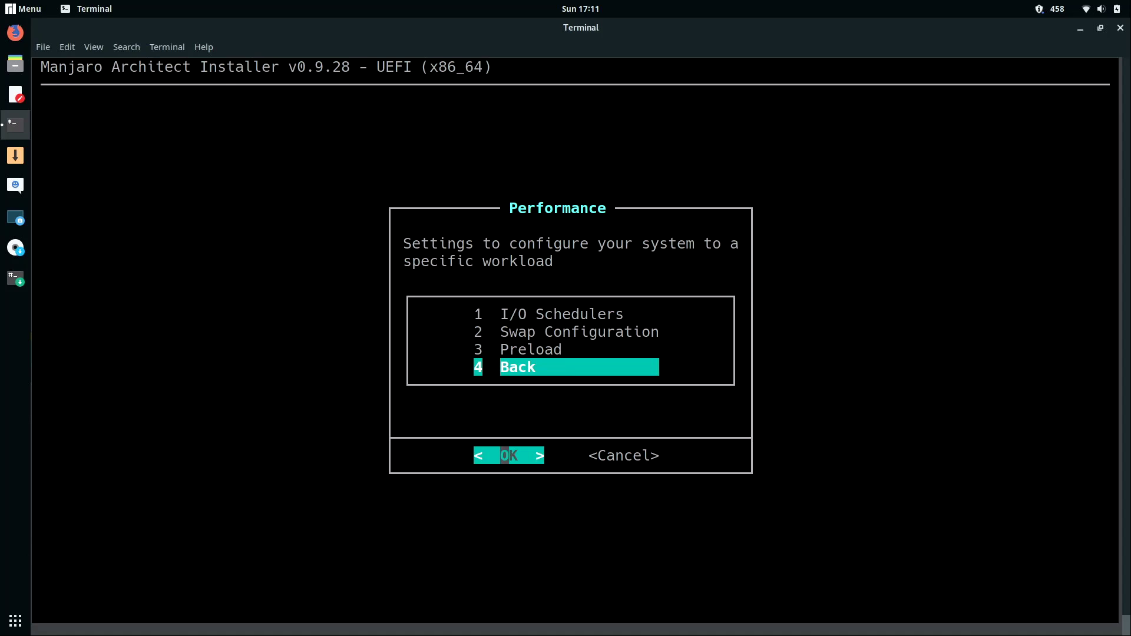
{"action": "key", "text": "Return"}
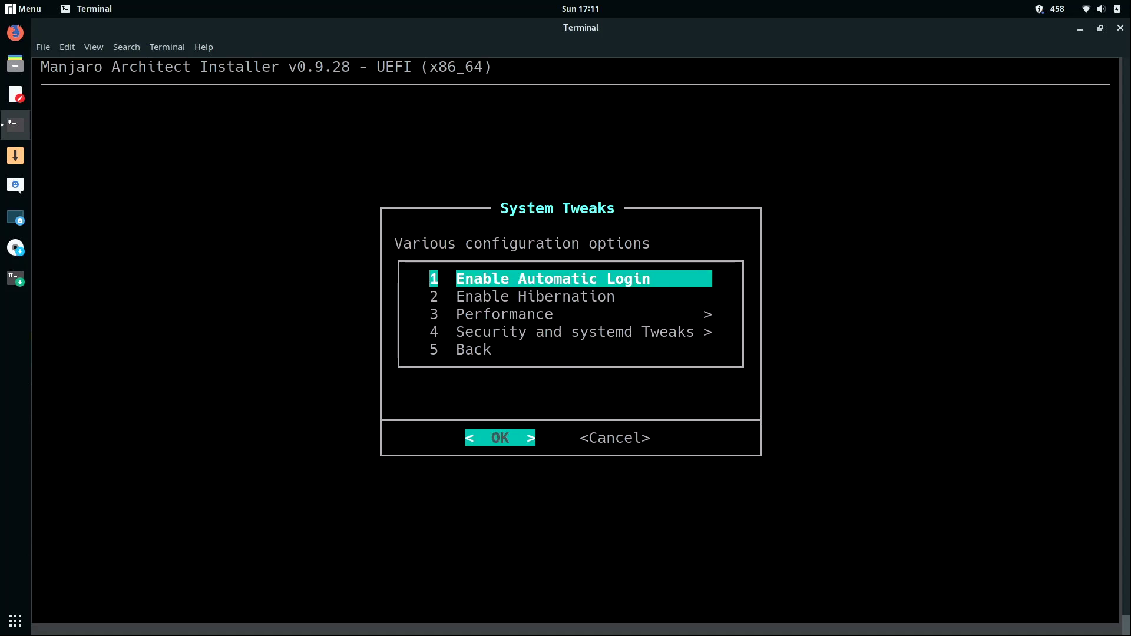
{"action": "key", "text": "Down"}
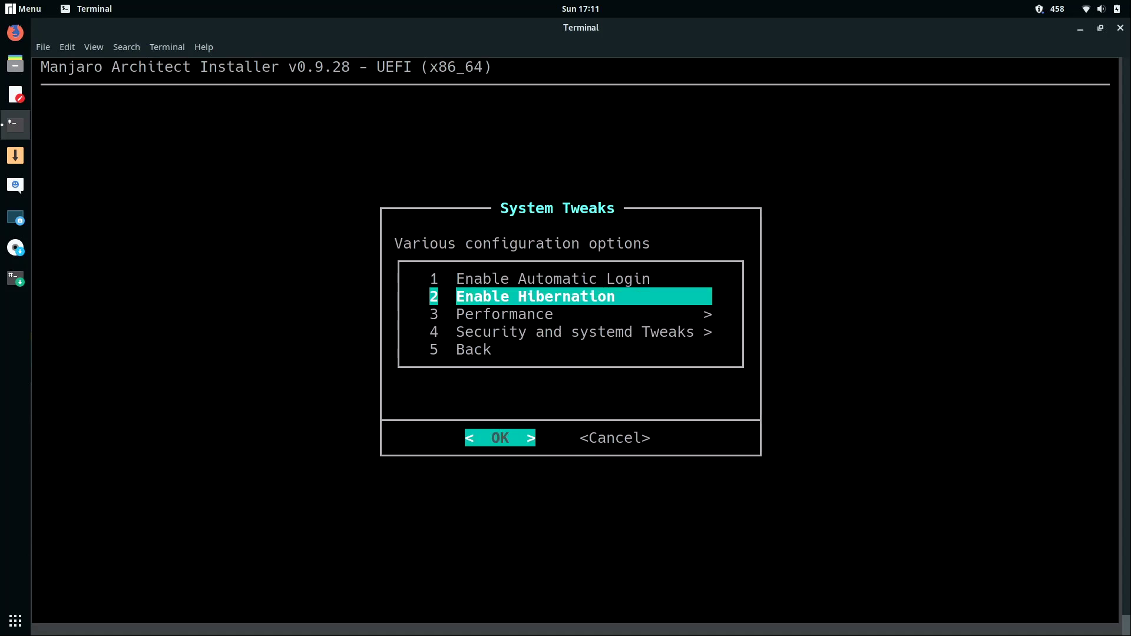
{"action": "key", "text": "Down"}
{"action": "key", "text": "Down"}
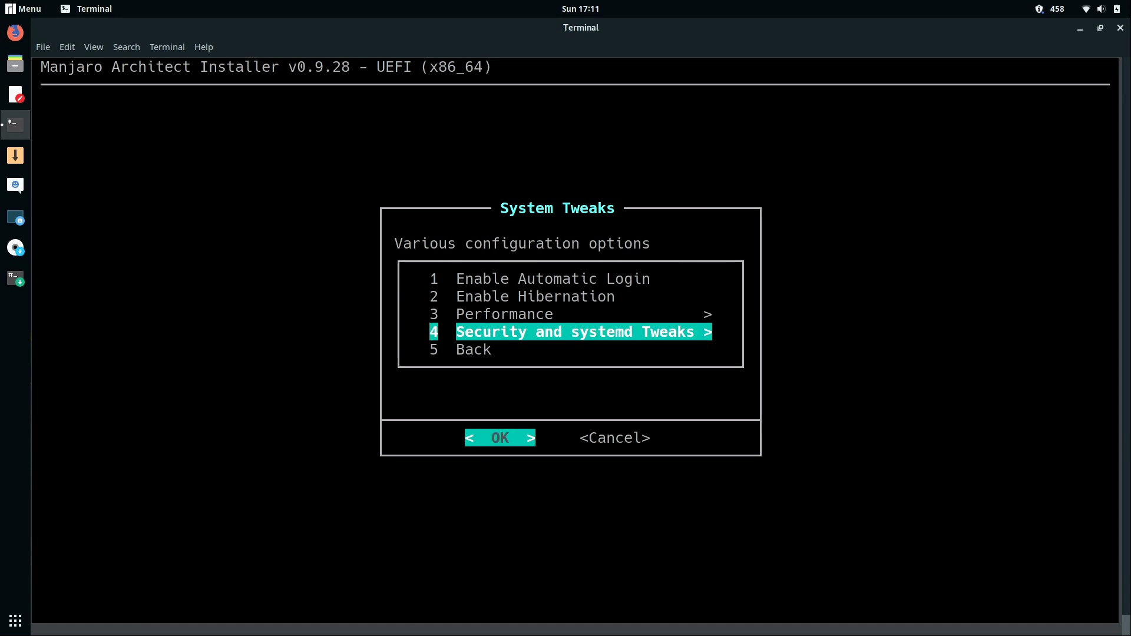
{"action": "key", "text": "Return"}
{"action": "key", "text": "Down"}
{"action": "key", "text": "Down"}
{"action": "key", "text": "Down"}
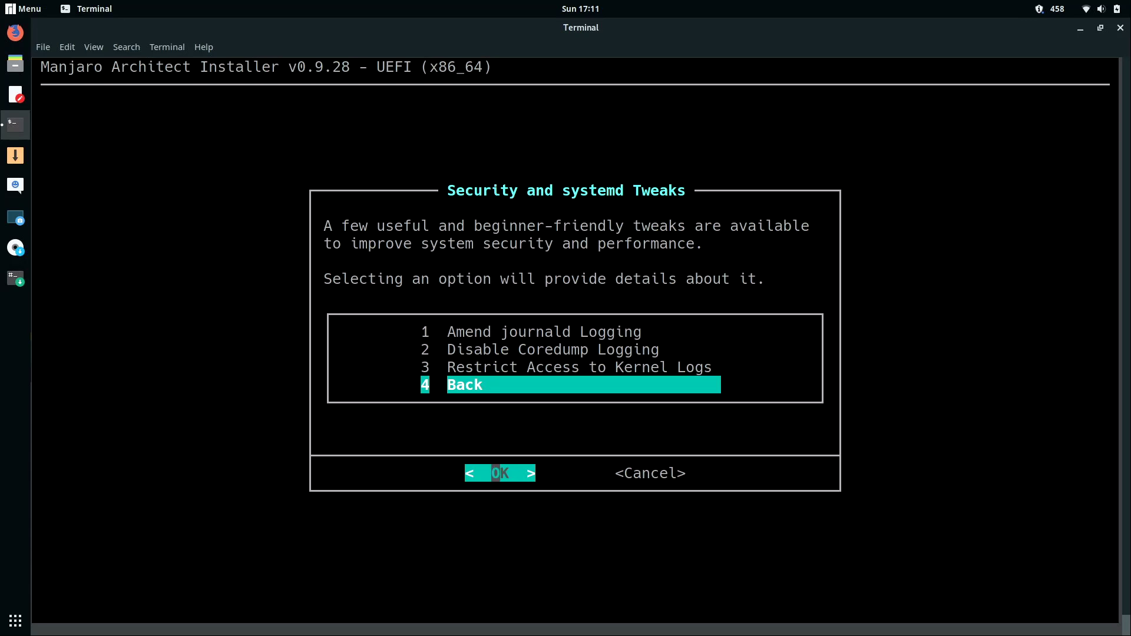
{"action": "key", "text": "Return"}
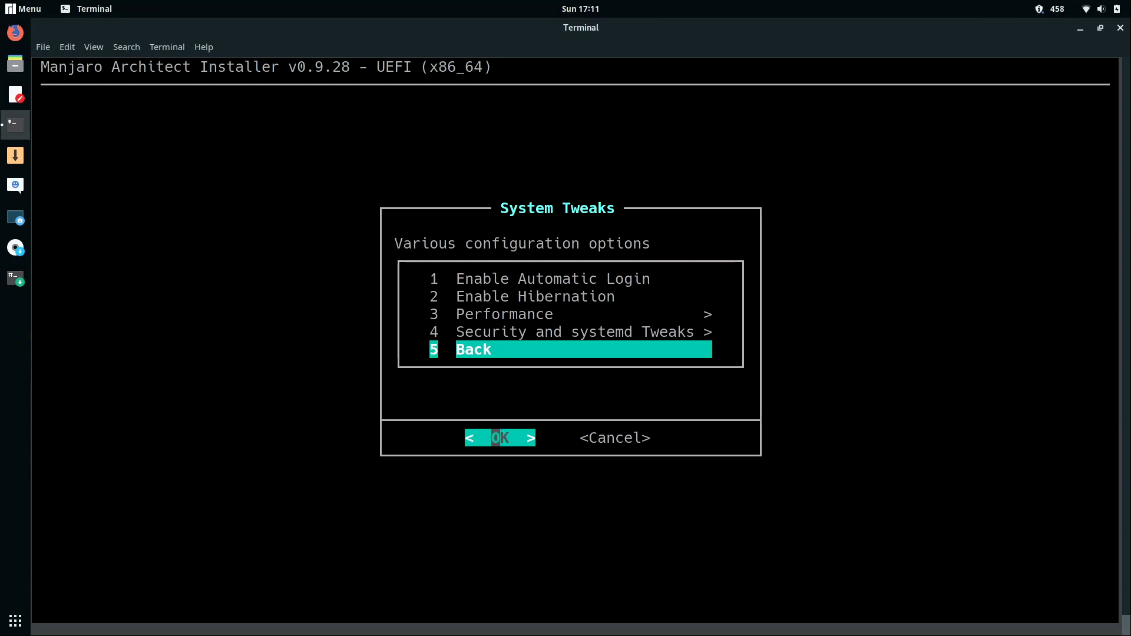
{"action": "key", "text": "Return"}
{"action": "key", "text": "5"}
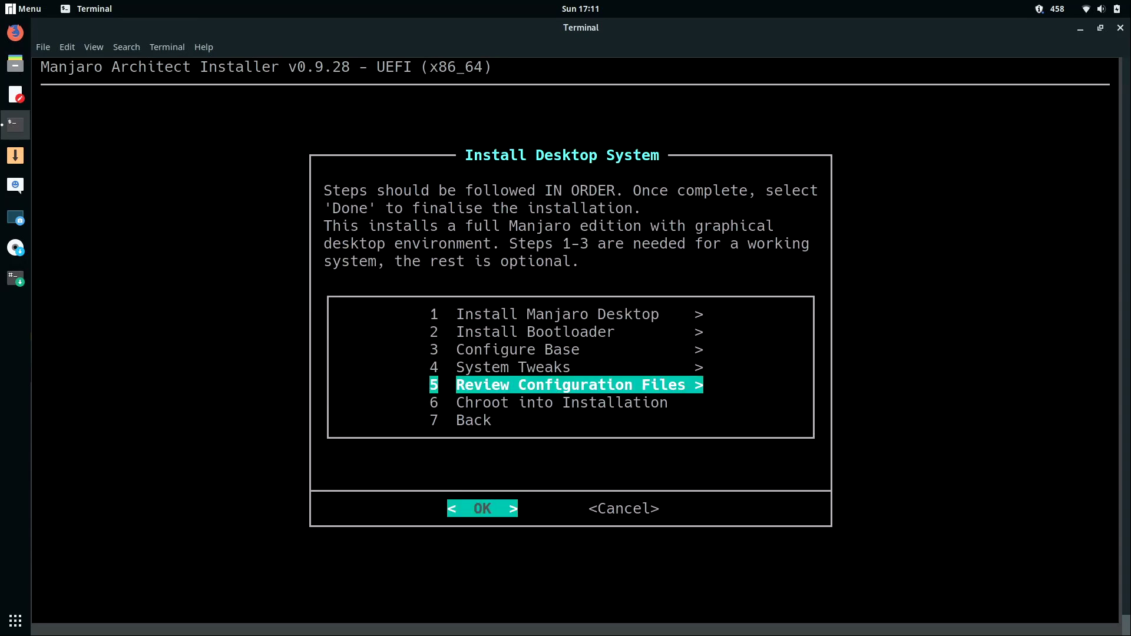
Go back to the Main Menu, choose Done, and confirm closing the installer.
{"action": "key", "text": "Down"}
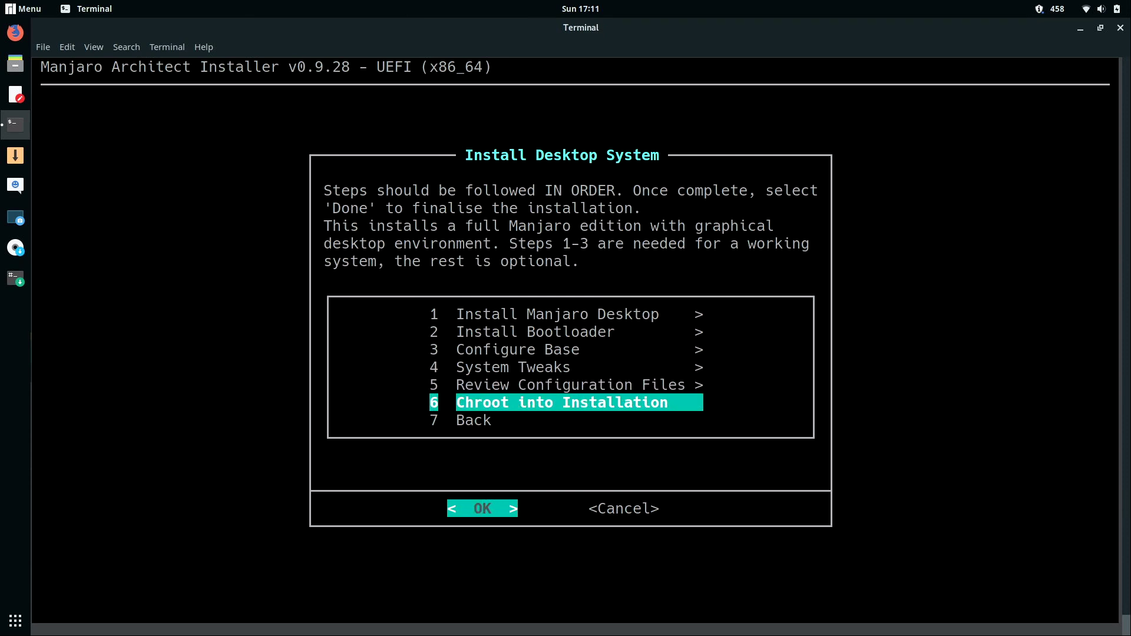
{"action": "key", "text": "Down"}
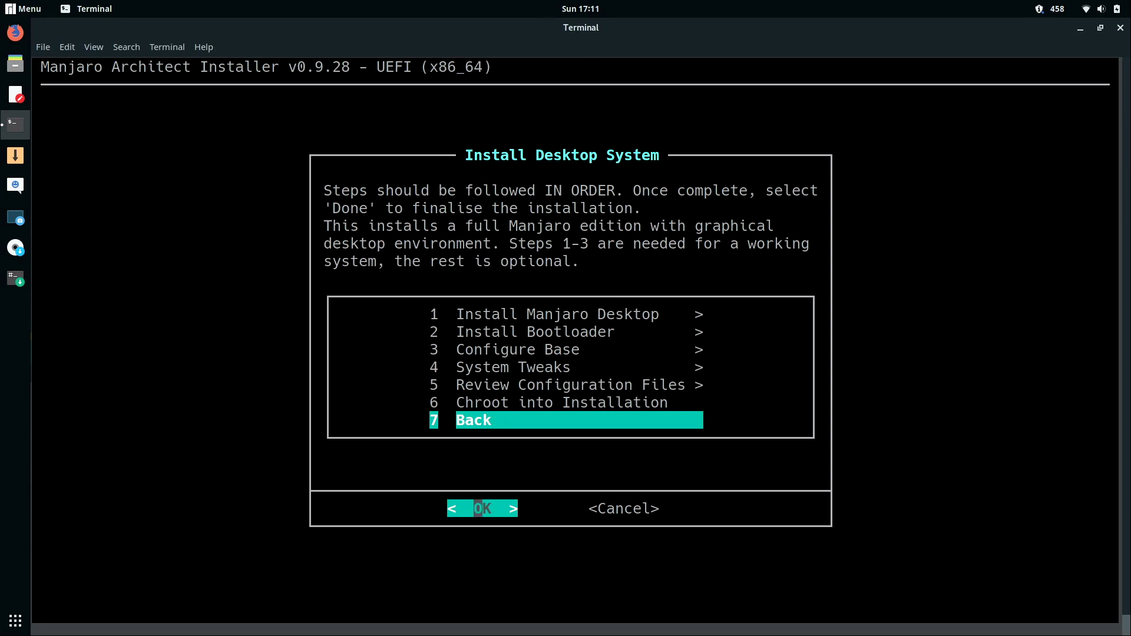
{"action": "key", "text": "Return"}
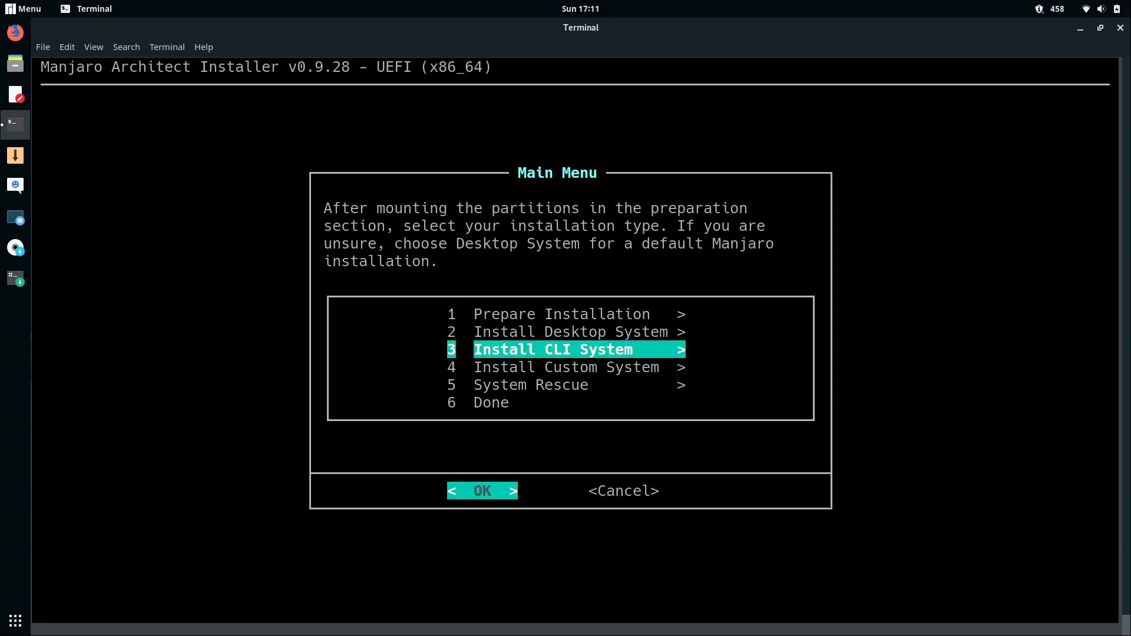
{"action": "key", "text": "Down"}
{"action": "key", "text": "Down"}
{"action": "key", "text": "Down"}
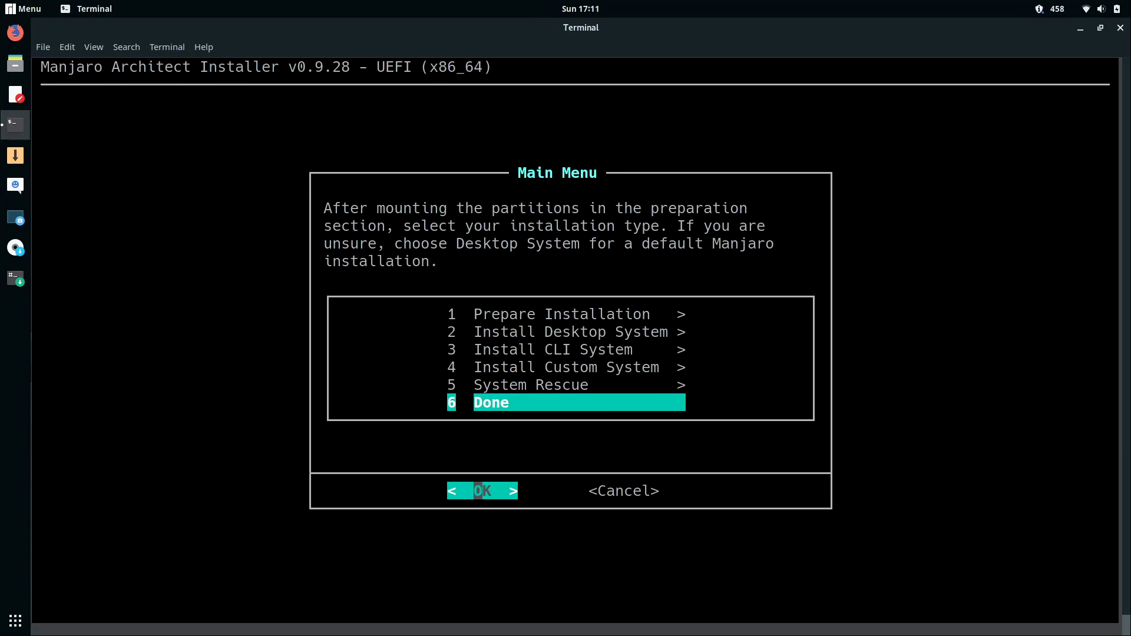
{"action": "key", "text": "Return"}
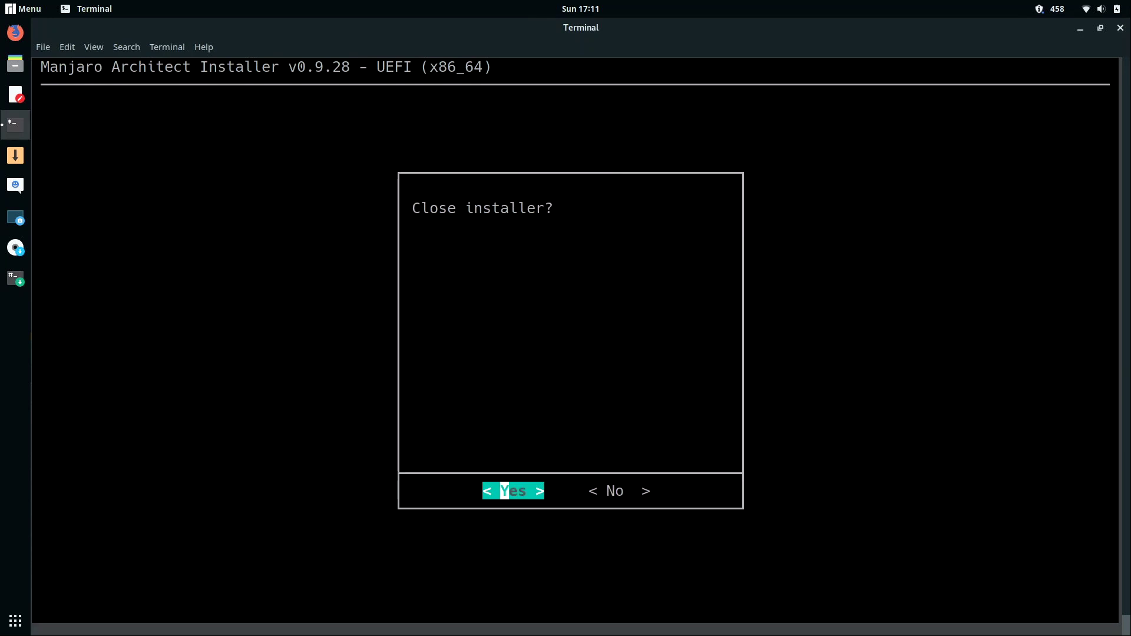
{"action": "key", "text": "Return"}
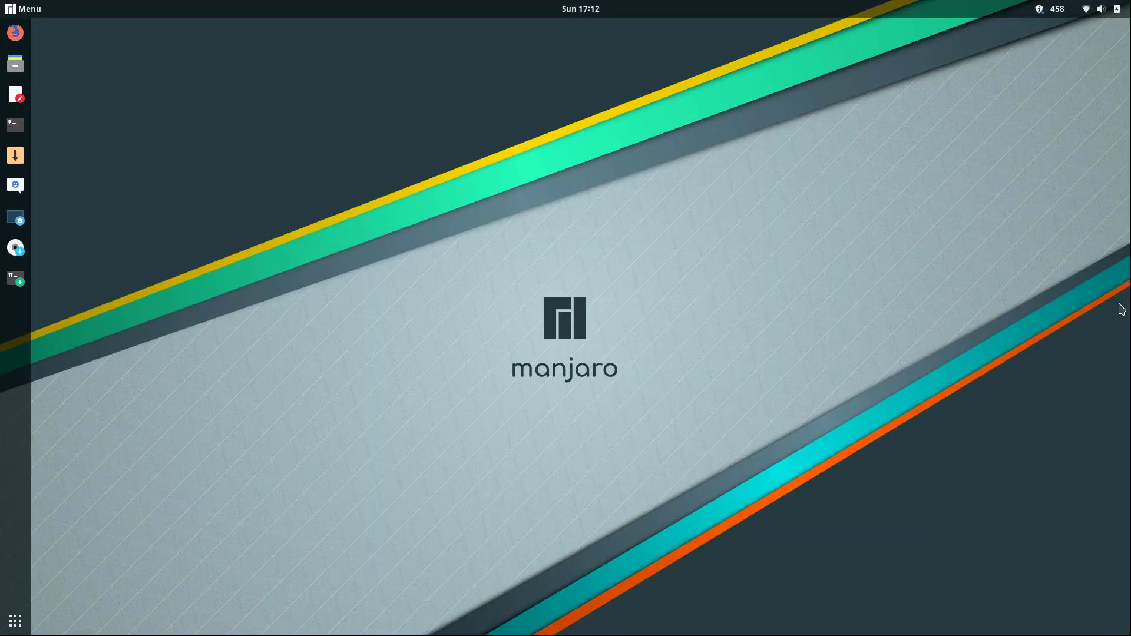
From the GNOME status menu, bring up the power options to restart into the installed Manjaro.
{"action": "left_click", "coordinate": [1108, 16]}
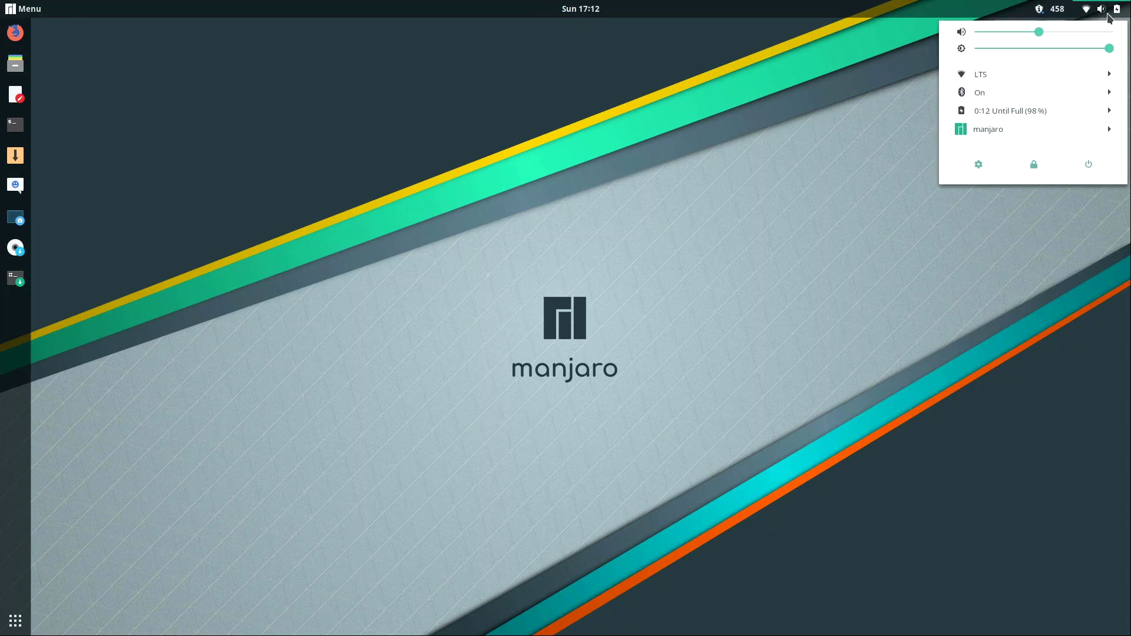
{"action": "left_click", "coordinate": [1087, 165]}
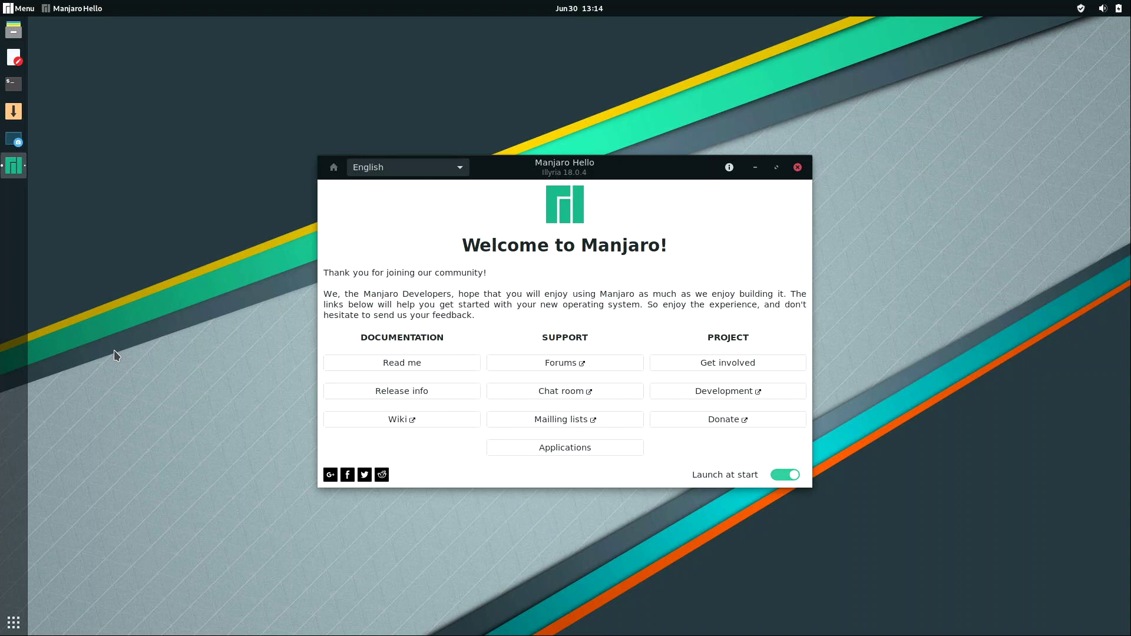
{"action": "left_click", "coordinate": [22, 13]}
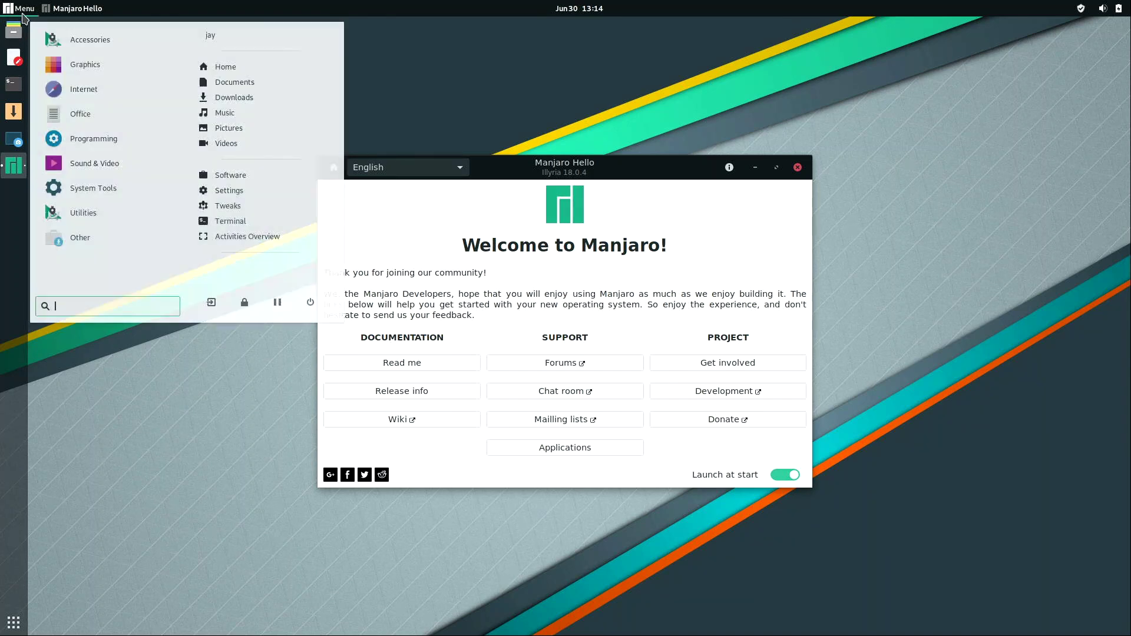
{"action": "left_click", "coordinate": [85, 93]}
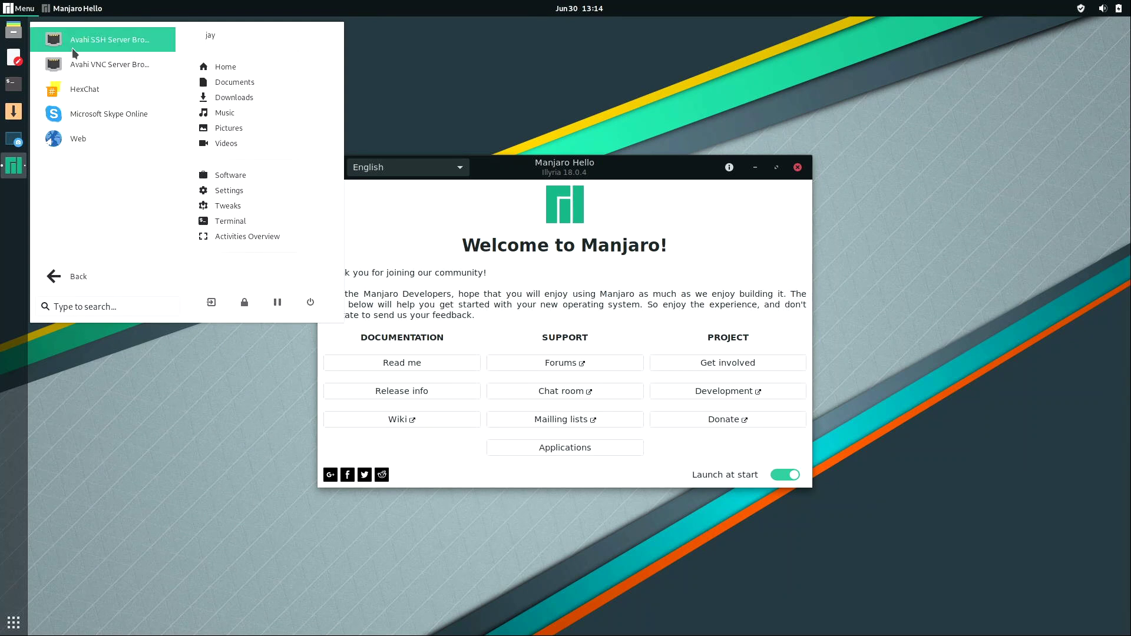
{"action": "left_click", "coordinate": [70, 277]}
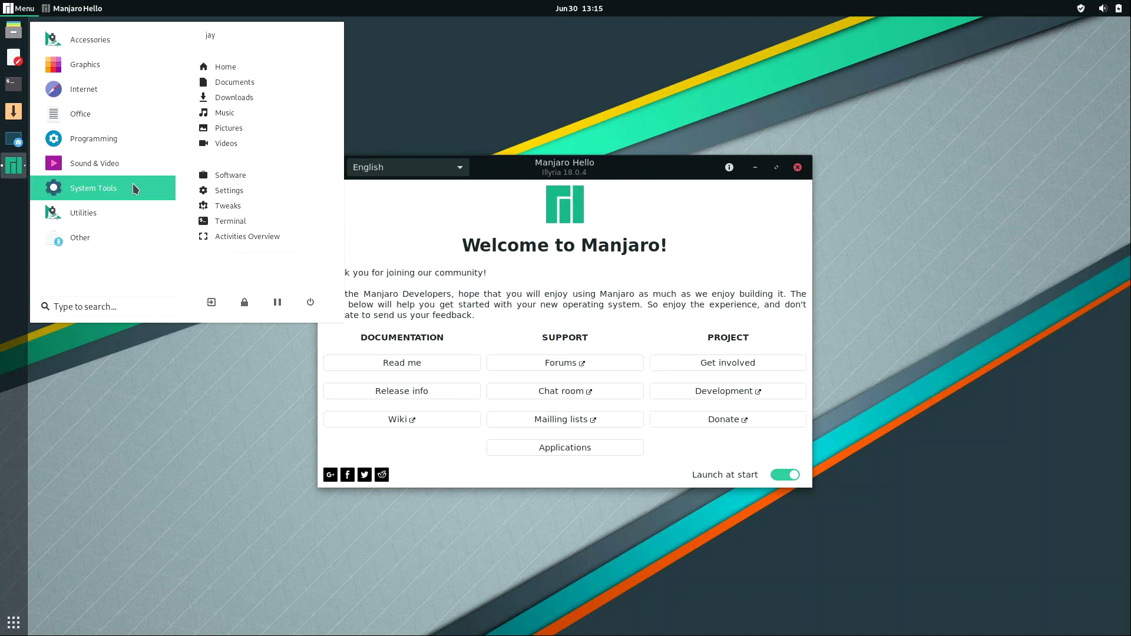
{"action": "left_click", "coordinate": [102, 414]}
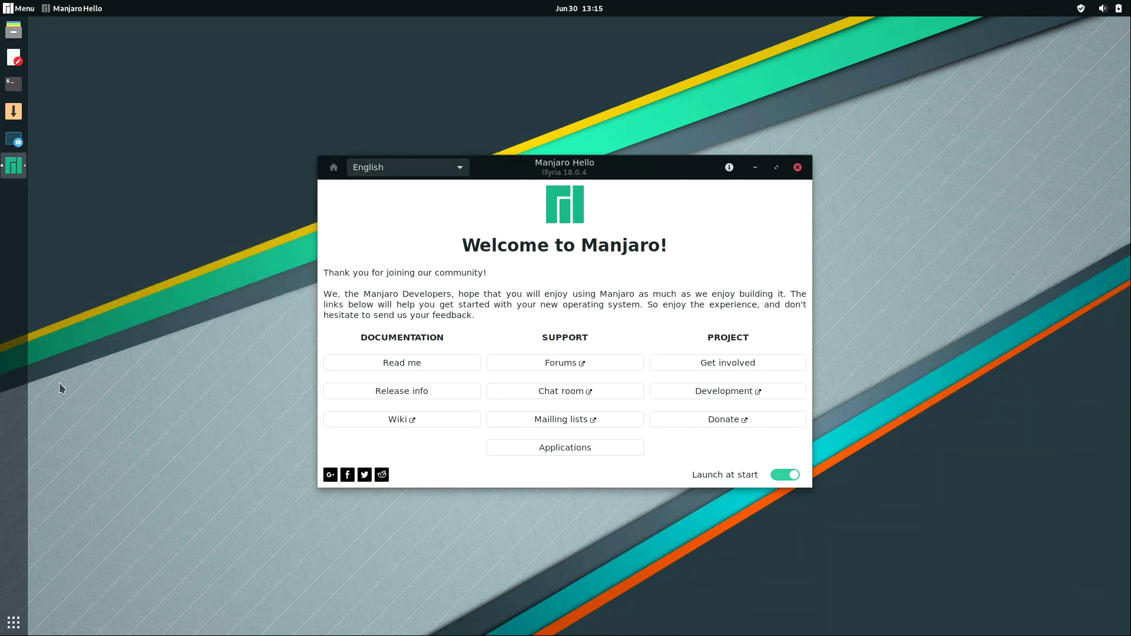